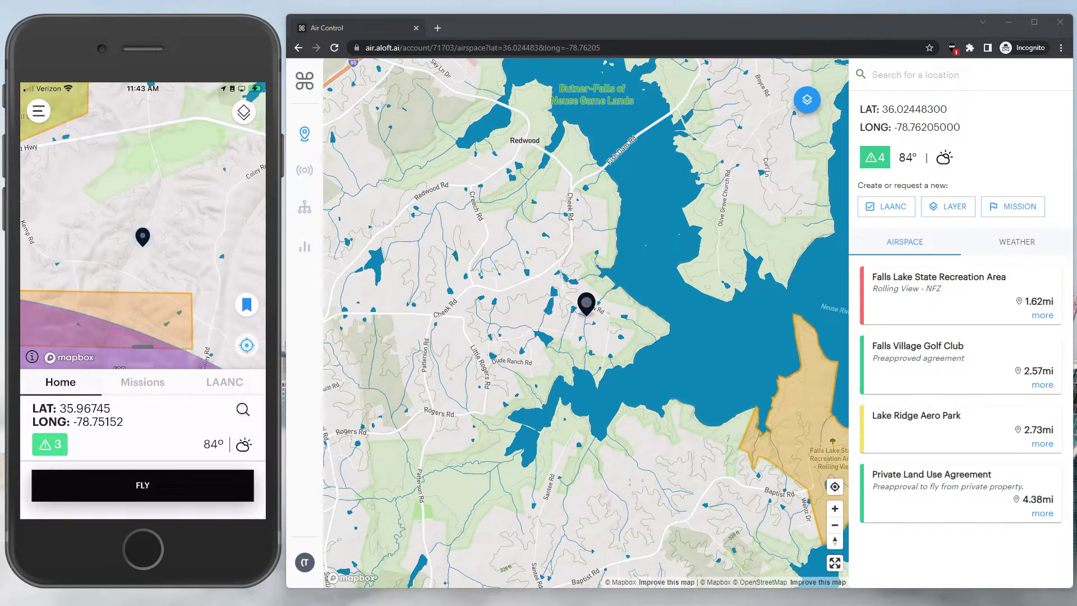
View the list of missions and return to the airspace map
{"action": "left_click", "coordinate": [305, 207]}
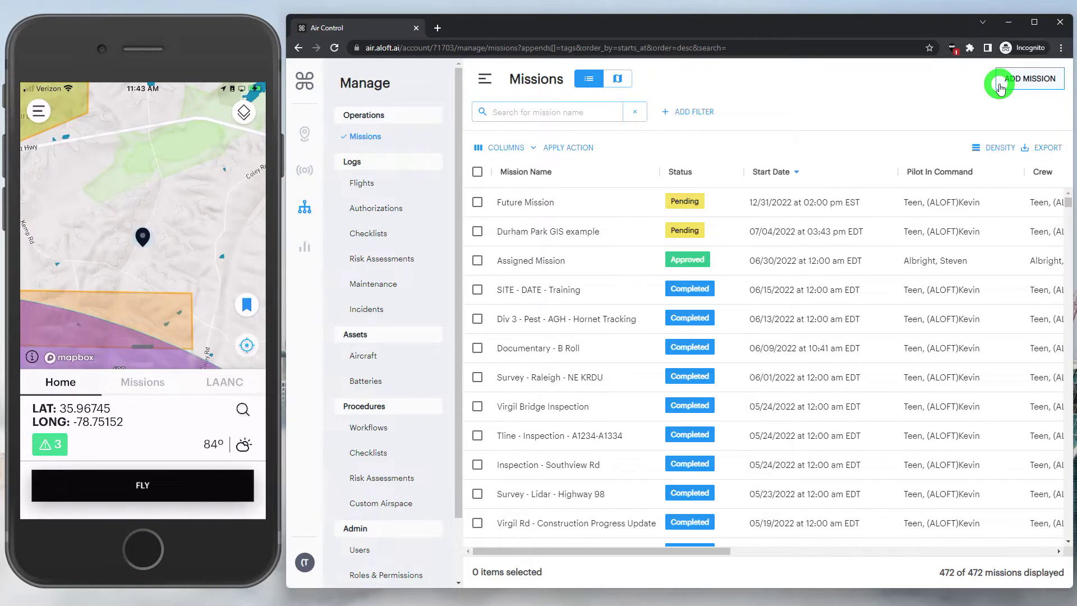
{"action": "left_click", "coordinate": [303, 137]}
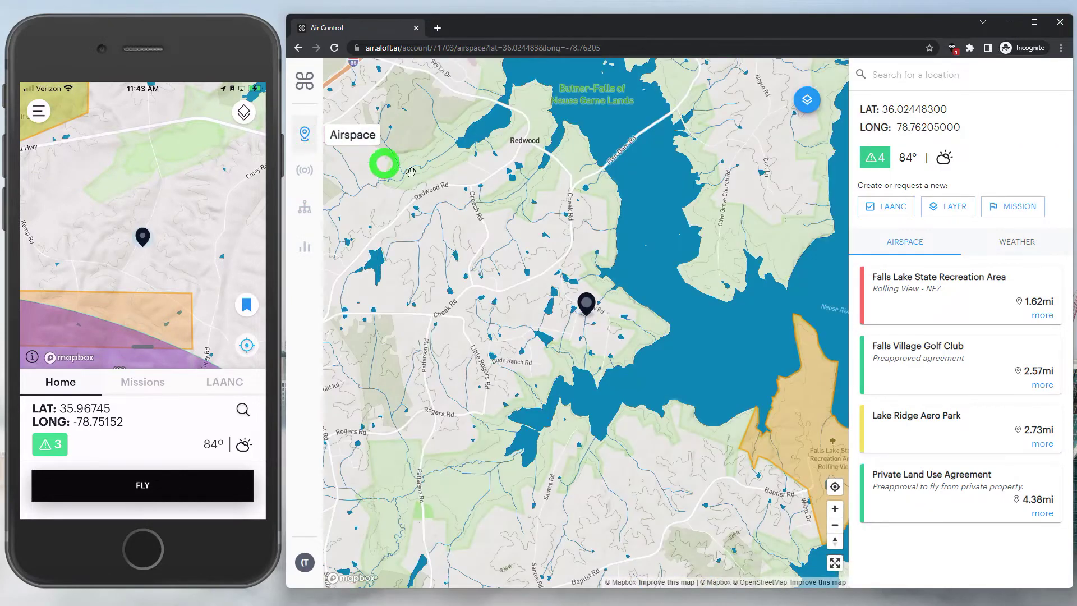
{"action": "left_click", "coordinate": [1029, 207]}
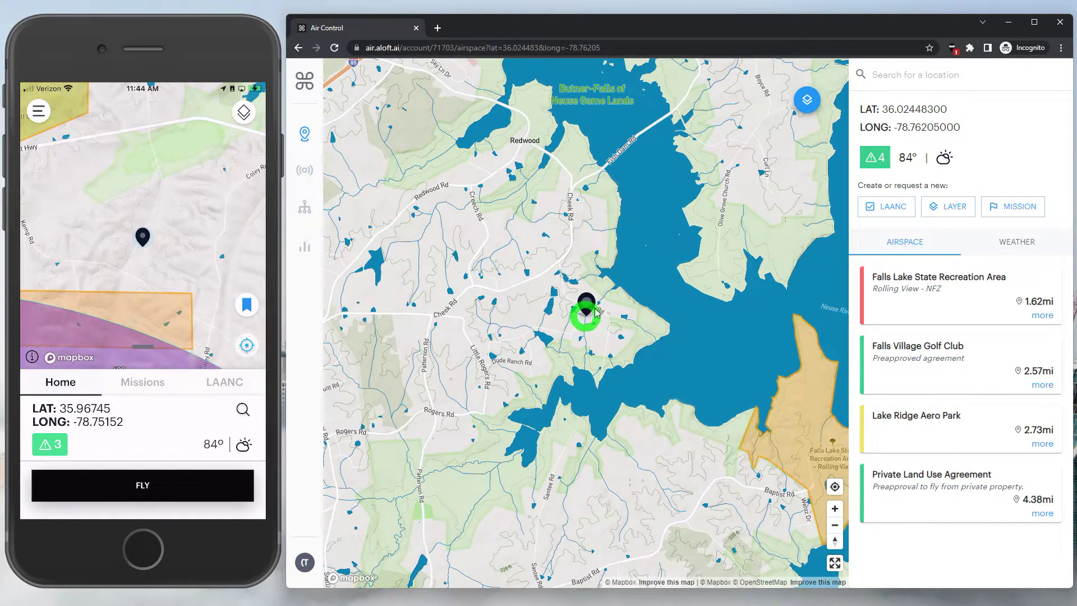
Drop the location pin on land southwest of Redwood and open the location search
{"action": "left_click", "coordinate": [487, 319]}
{"action": "left_click", "coordinate": [533, 315]}
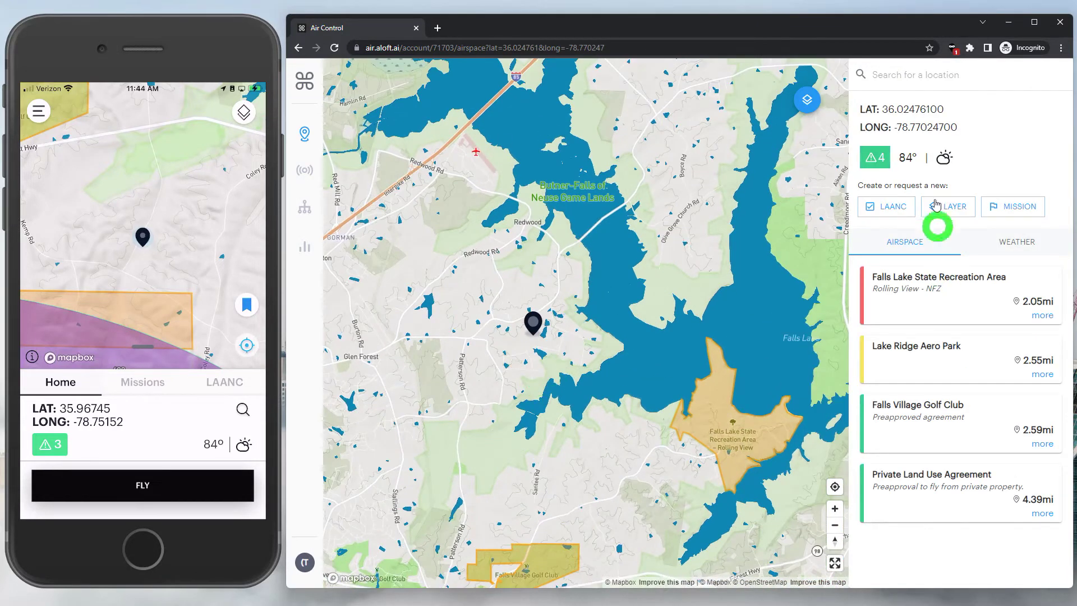
{"action": "left_click", "coordinate": [941, 73]}
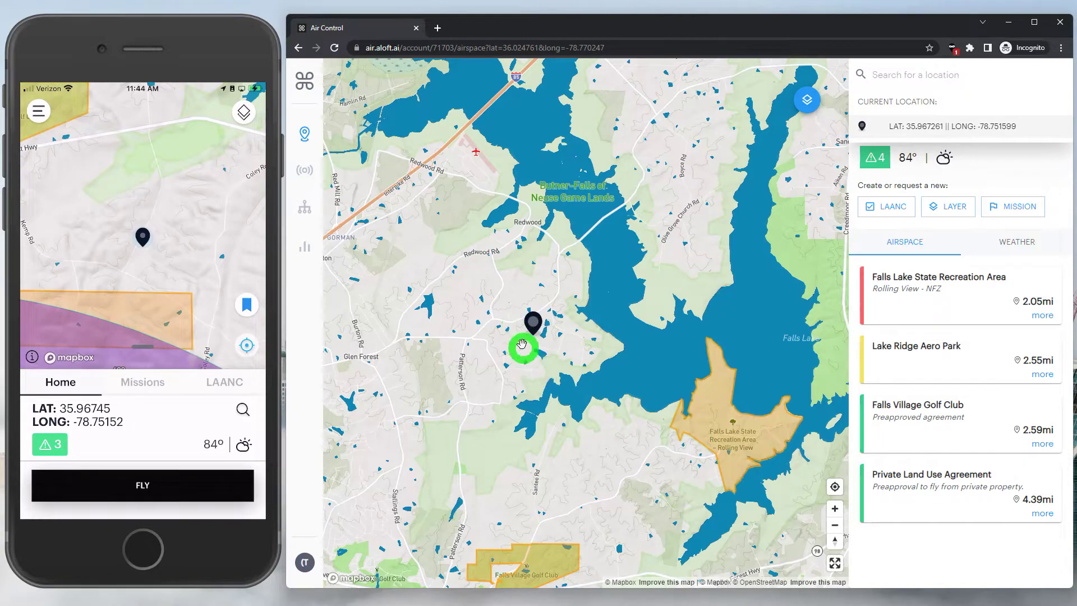
Drop the location pin south of Kemp Rd, where the orange land-agreement area overlaps the edge of the Raleigh-Durham Class C airspace
{"action": "scroll", "coordinate": [606, 437], "scroll_direction": "down", "scroll_amount": 3}
{"action": "left_click_drag", "start_coordinate": [630, 464], "coordinate": [625, 286]}
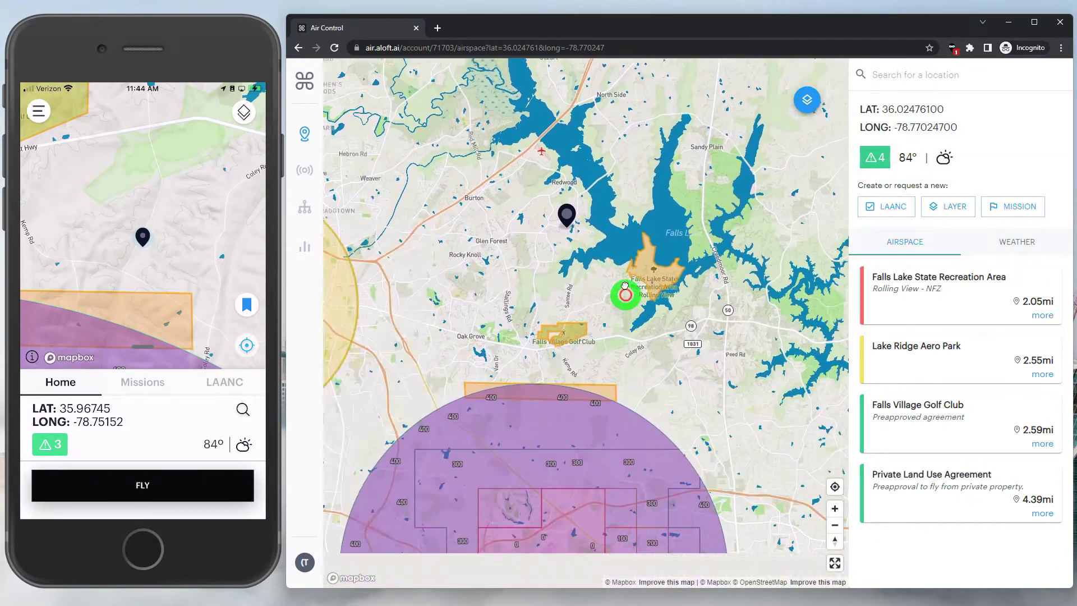
{"action": "scroll", "coordinate": [628, 320], "scroll_direction": "up", "scroll_amount": 5}
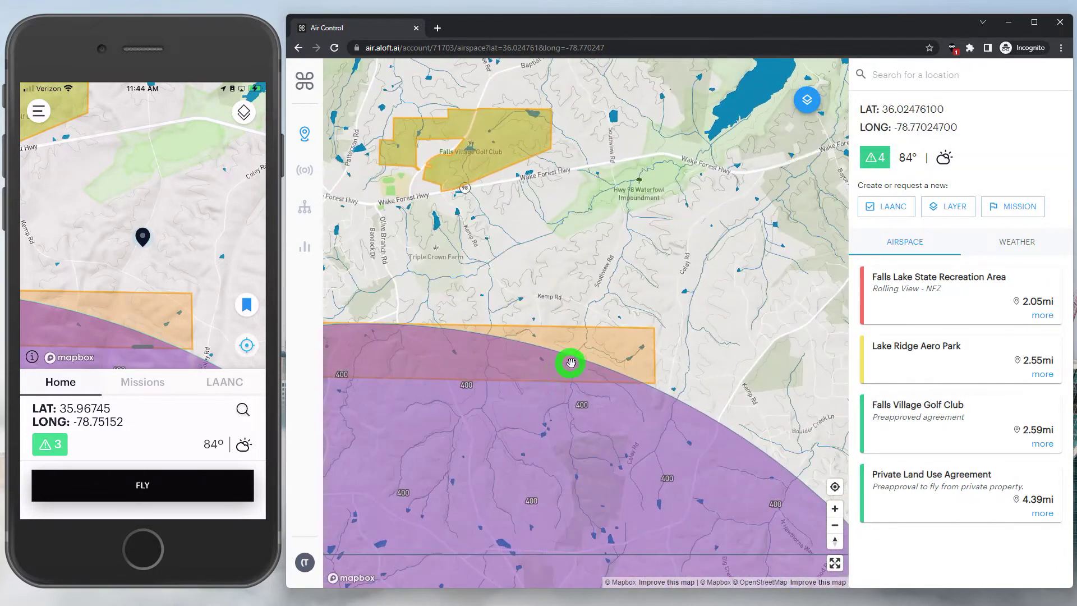
{"action": "left_click", "coordinate": [572, 365]}
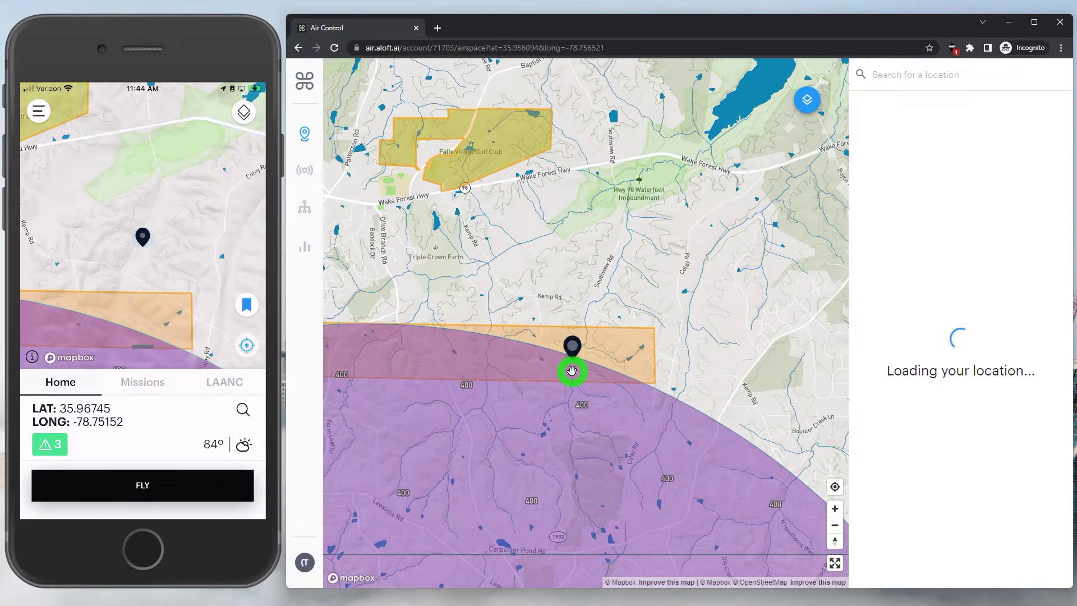
{"action": "left_click", "coordinate": [572, 371]}
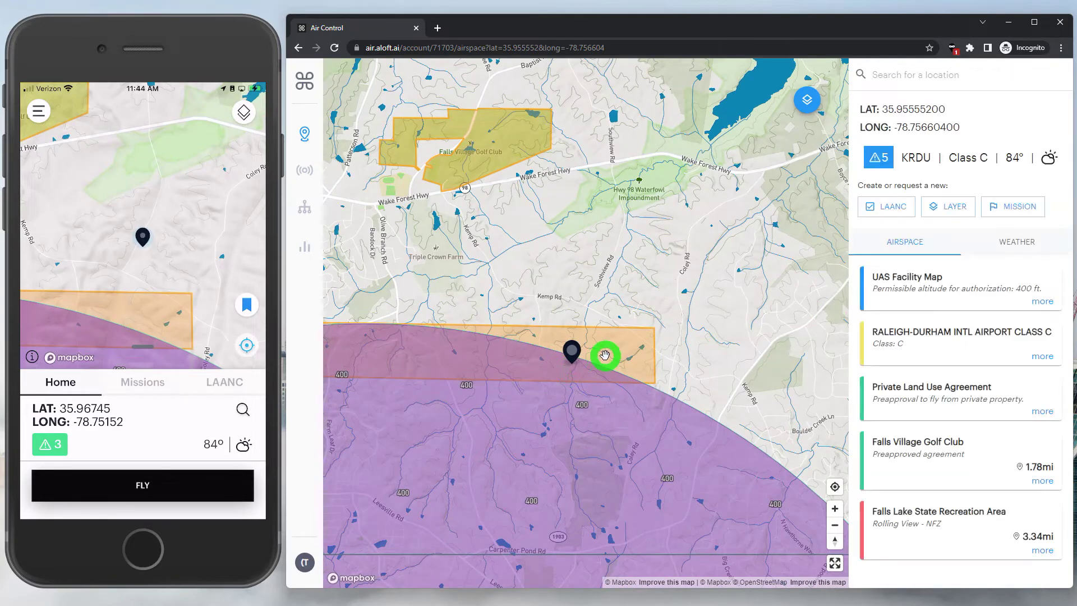
Review the airspace class at the pin and expand the details of the UAS Facility Map advisory
{"action": "scroll", "coordinate": [605, 355], "scroll_direction": "up", "scroll_amount": 2}
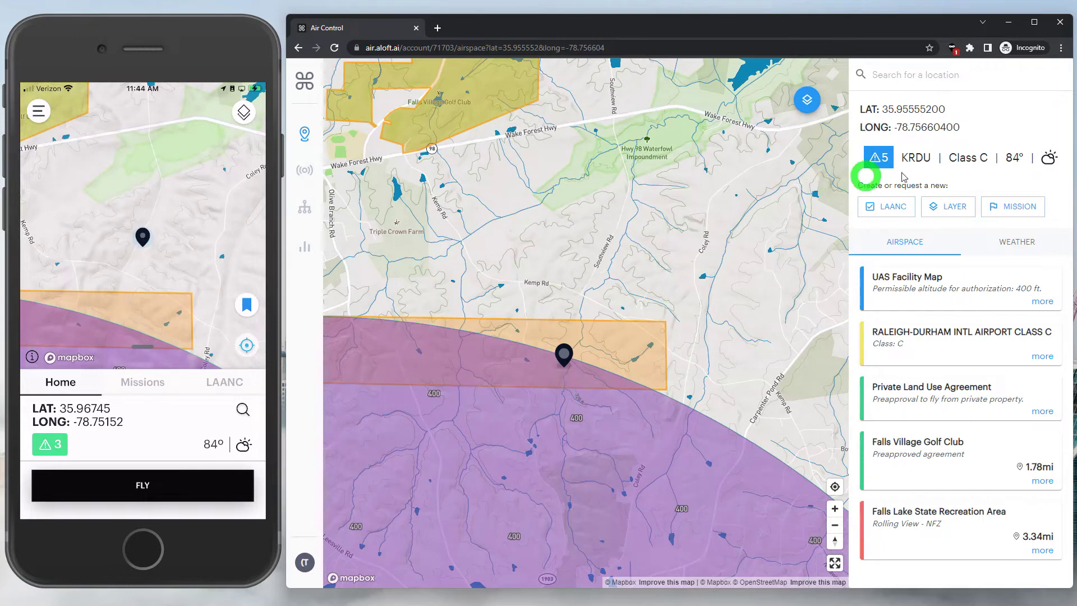
{"action": "double_click", "coordinate": [916, 157]}
{"action": "left_click", "coordinate": [975, 161]}
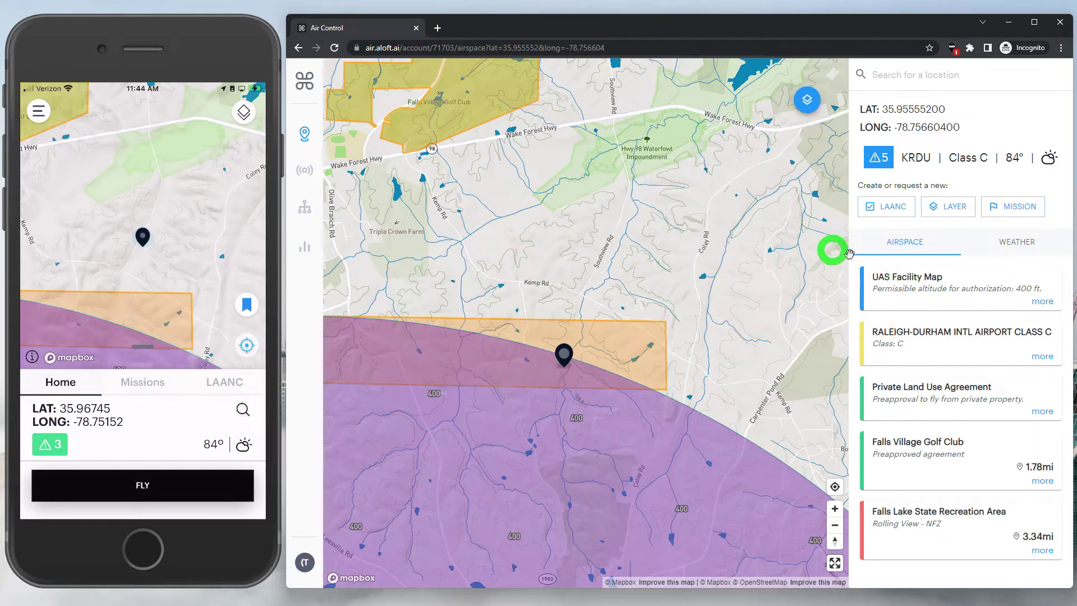
{"action": "left_click", "coordinate": [1036, 301]}
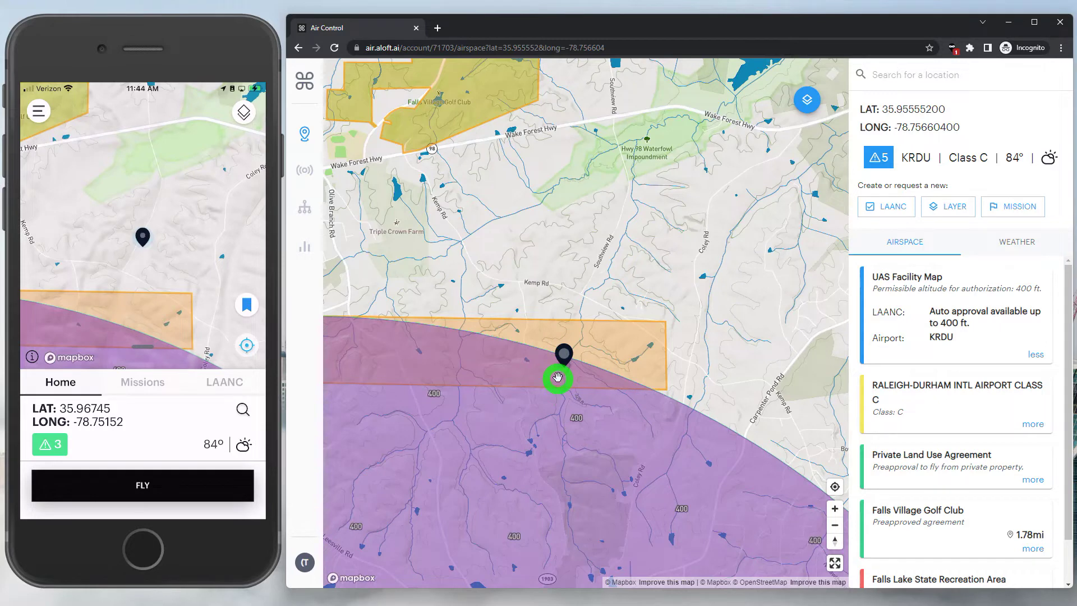
Start a new mission at the pinned location and add the tags Raleigh, Internal and Training
{"action": "left_click", "coordinate": [1000, 207]}
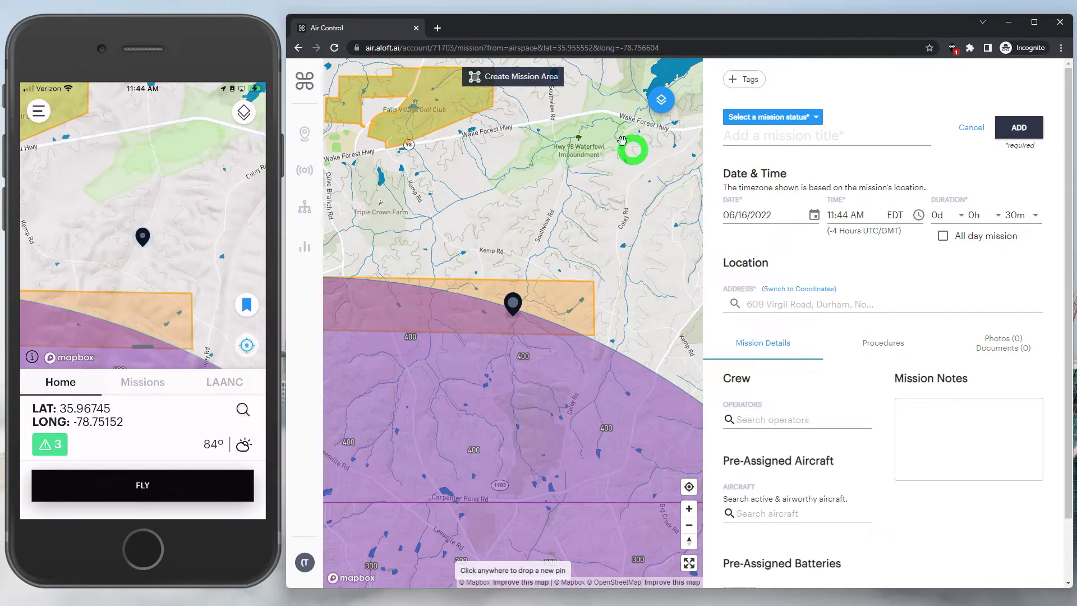
{"action": "left_click", "coordinate": [749, 80]}
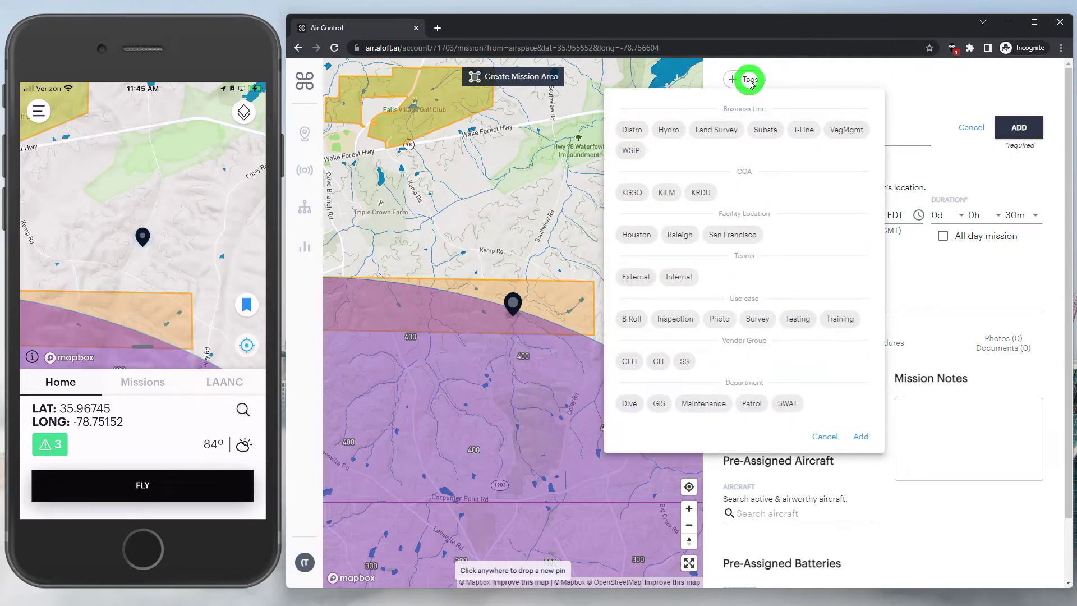
{"action": "left_click", "coordinate": [811, 83]}
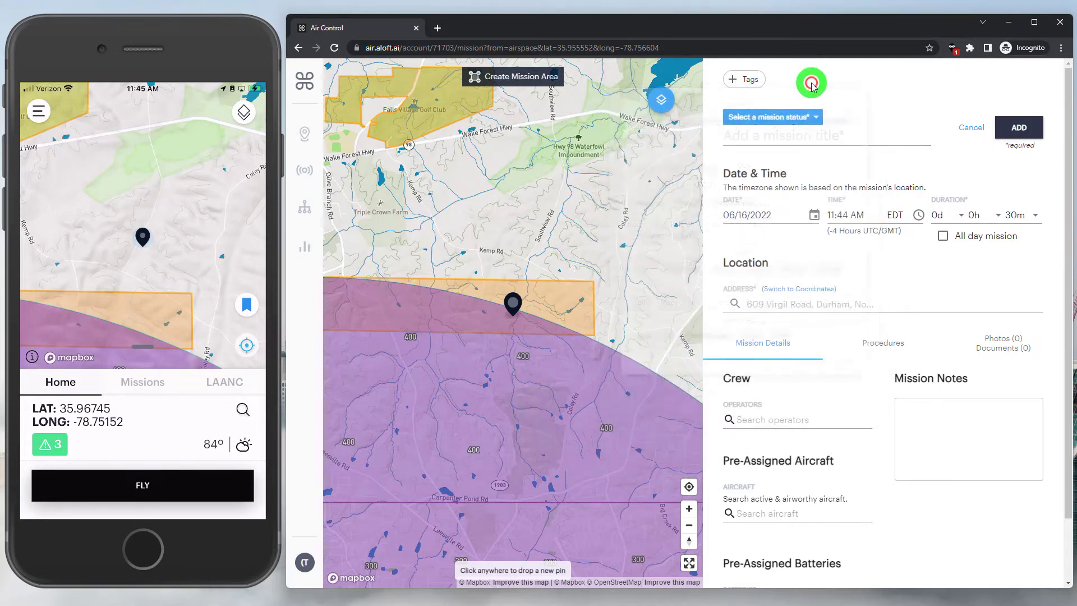
{"action": "left_click", "coordinate": [761, 81]}
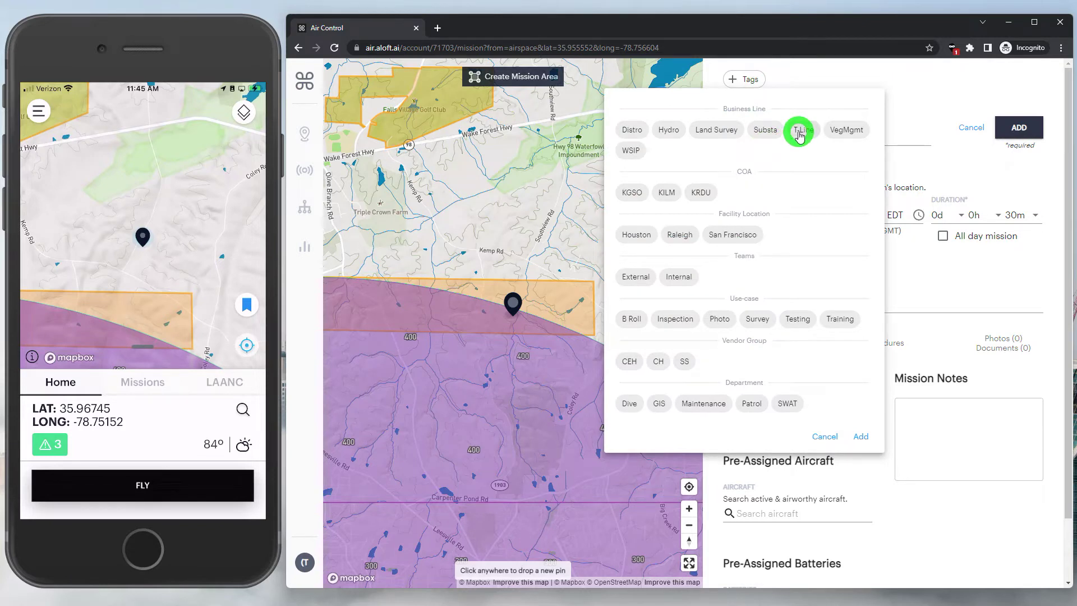
{"action": "left_click", "coordinate": [679, 234]}
{"action": "left_click", "coordinate": [695, 279]}
{"action": "left_click", "coordinate": [847, 320]}
{"action": "left_click", "coordinate": [860, 436]}
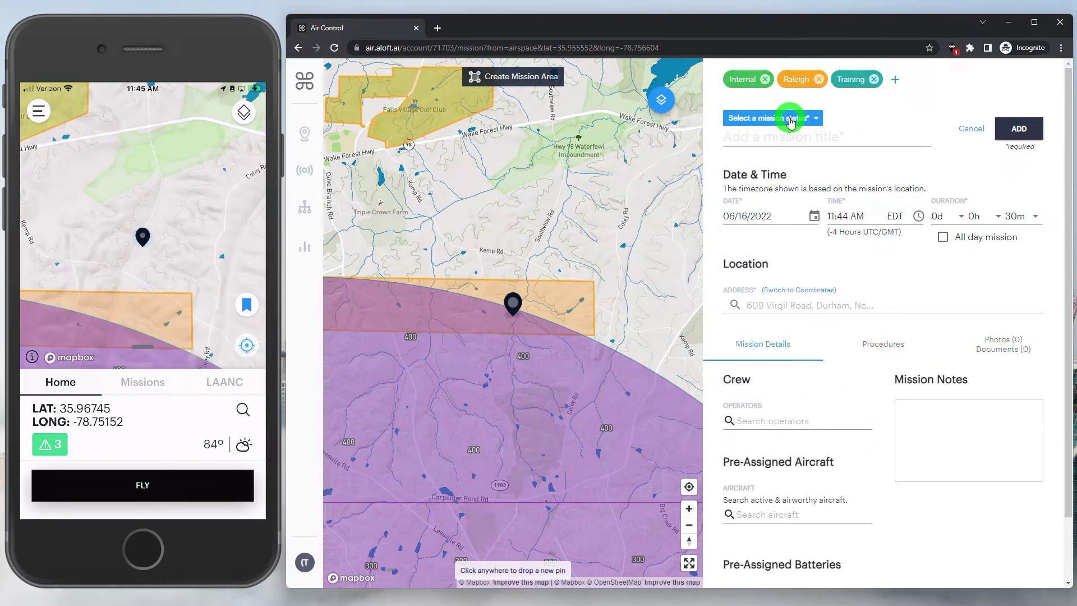
Set the mission status to Pending and title it "Raleigh - Training -" followed by the pilot's first name and "Training"
{"action": "left_click", "coordinate": [791, 120]}
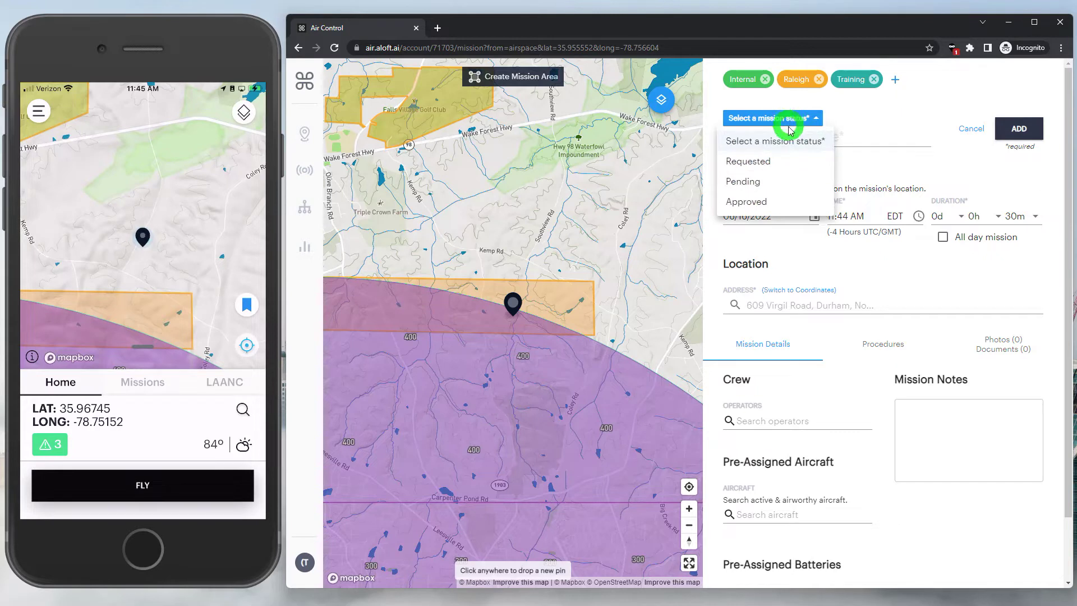
{"action": "left_click", "coordinate": [785, 182]}
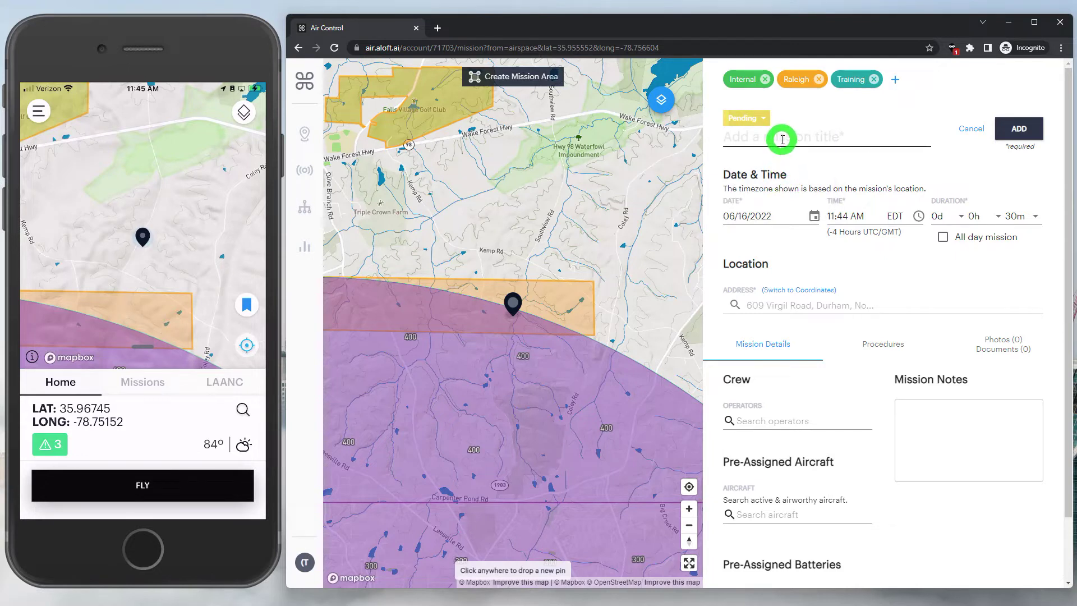
{"action": "left_click", "coordinate": [783, 139]}
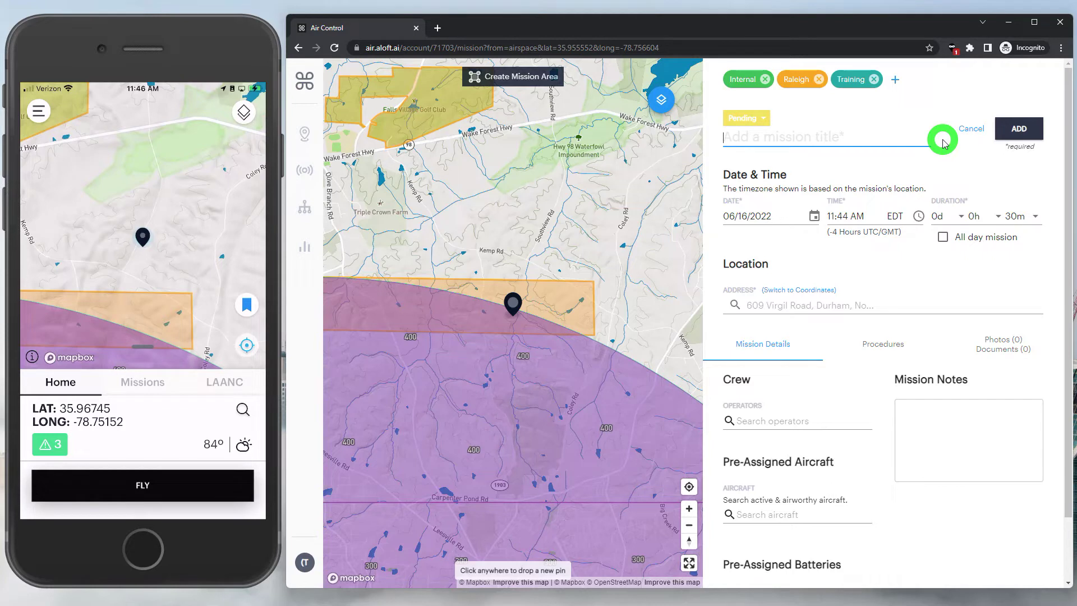
{"action": "type", "text": "R"}
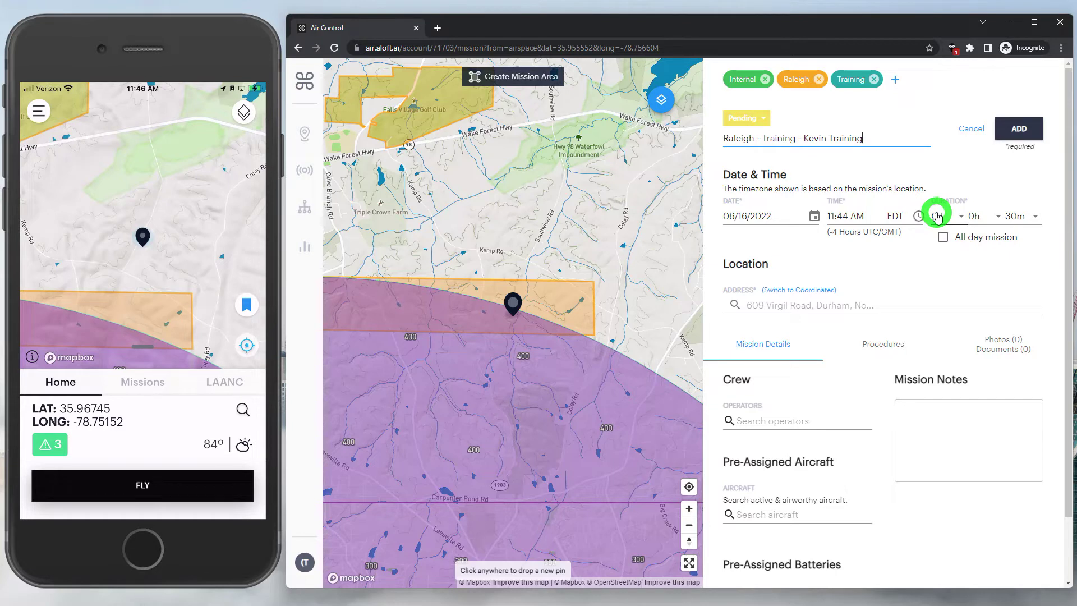
Make it an all-day mission and switch the location entry from address to coordinates
{"action": "left_click", "coordinate": [943, 237]}
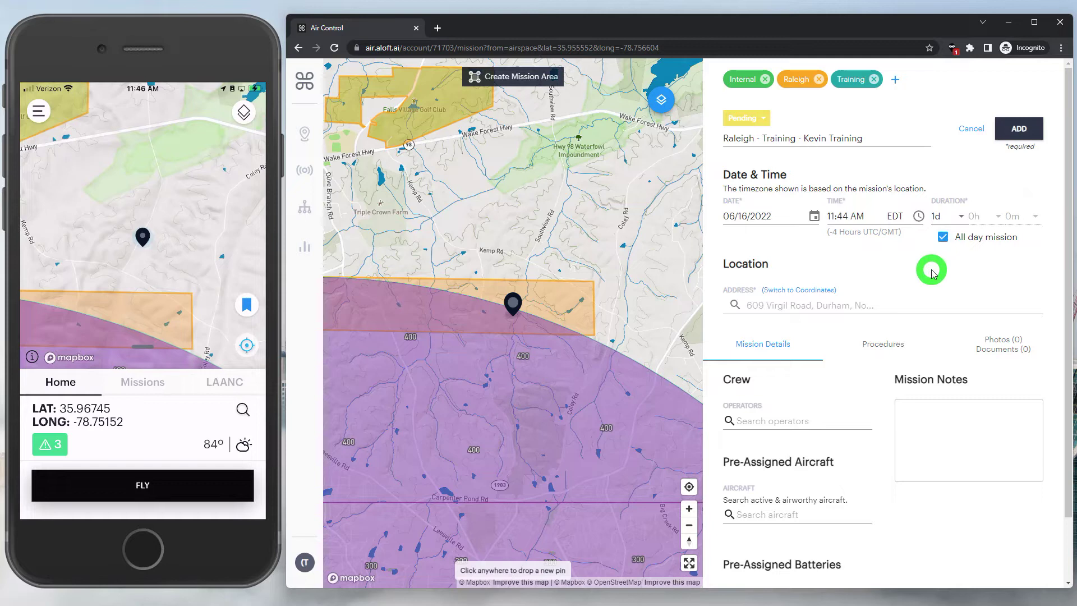
{"action": "left_click", "coordinate": [782, 306]}
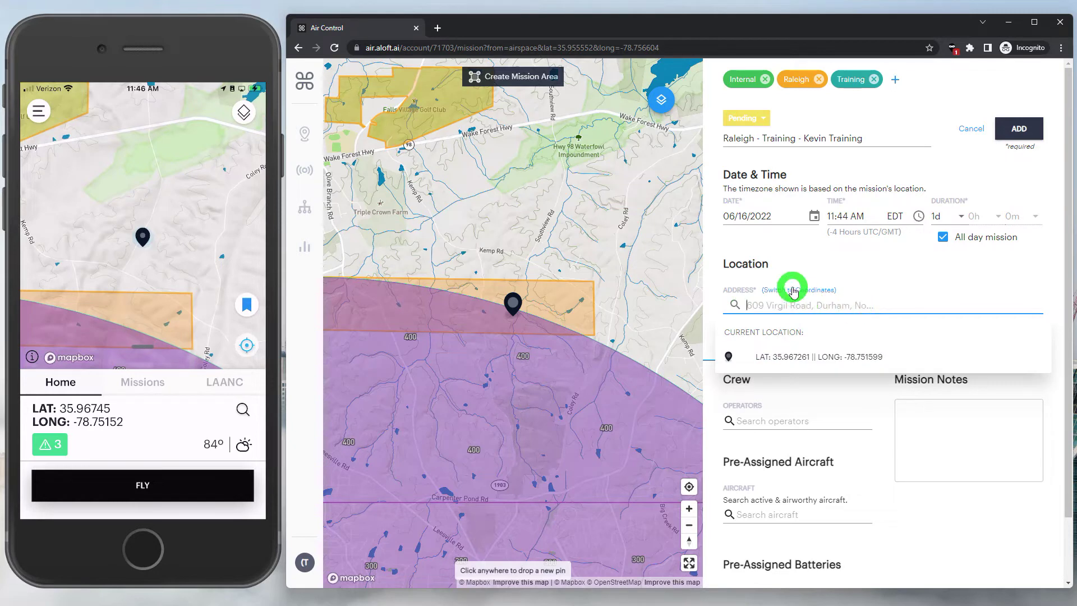
{"action": "left_click", "coordinate": [794, 289]}
{"action": "left_click", "coordinate": [851, 304]}
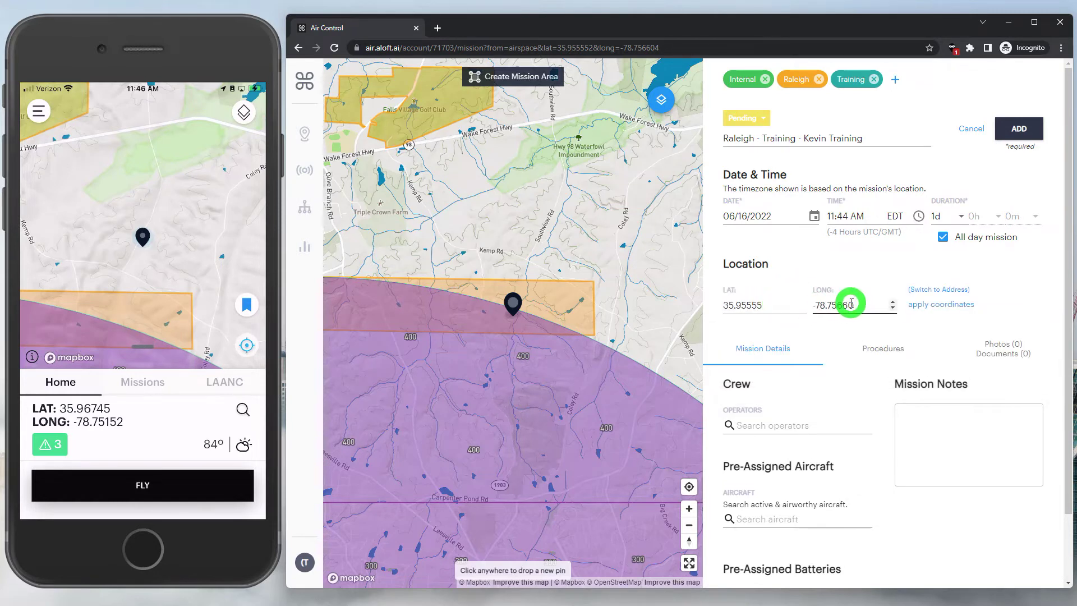
{"action": "left_click", "coordinate": [754, 256]}
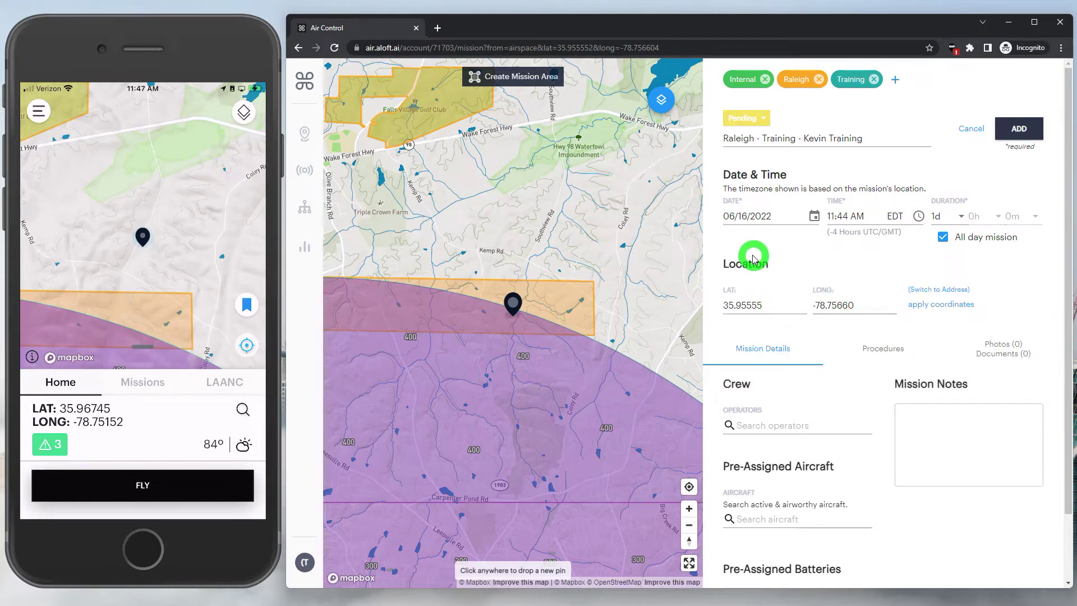
Create a mission area around the pin and move its four corners to form a rectangle covering the eastern end of the orange area
{"action": "left_click", "coordinate": [521, 85]}
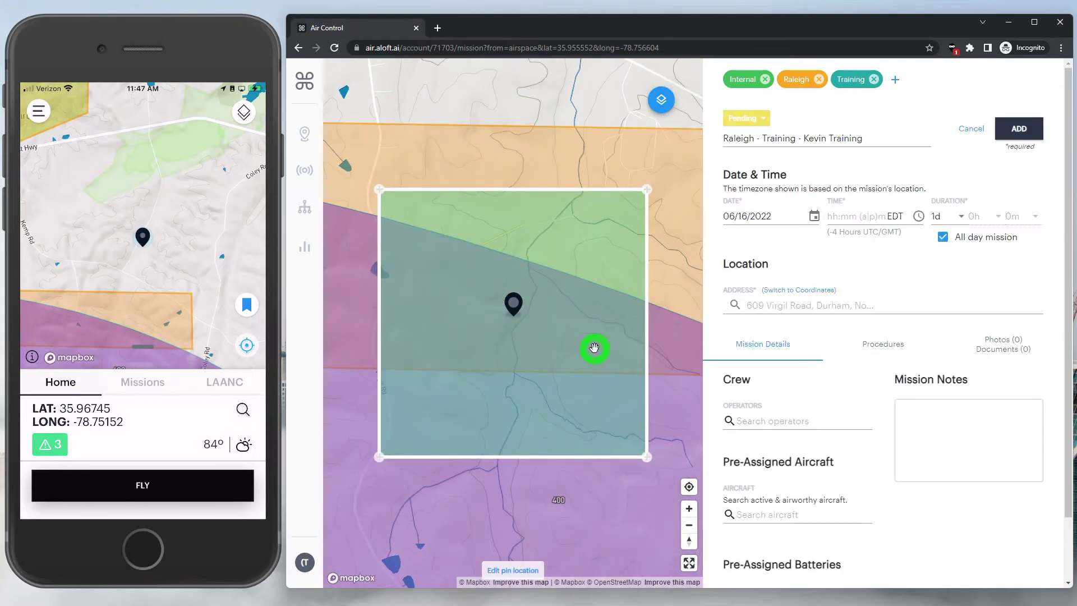
{"action": "scroll", "coordinate": [574, 338], "scroll_direction": "down", "scroll_amount": 5}
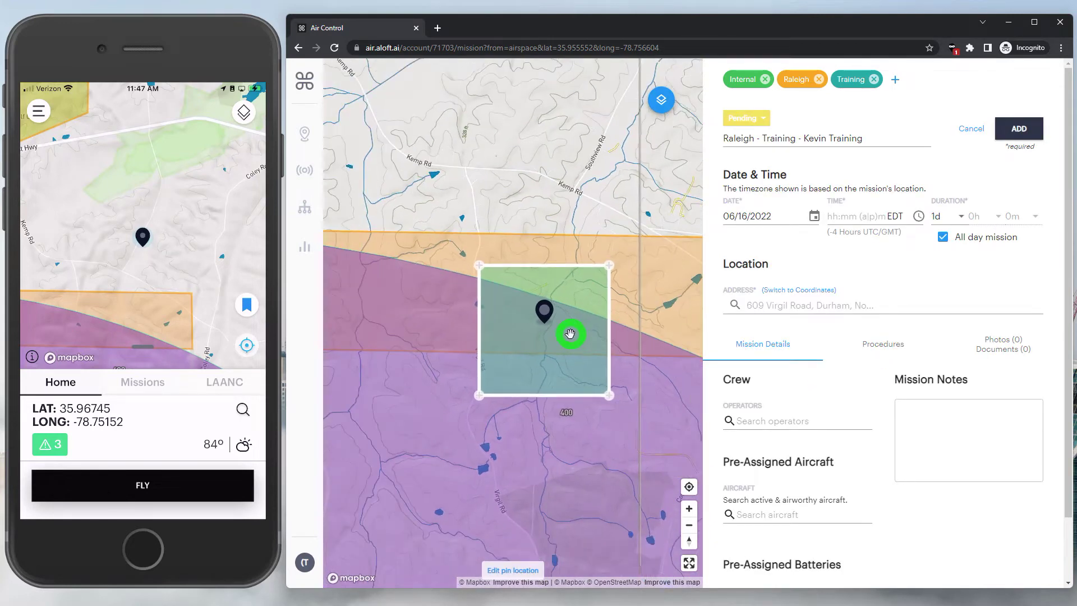
{"action": "scroll", "coordinate": [564, 341], "scroll_direction": "down", "scroll_amount": 2}
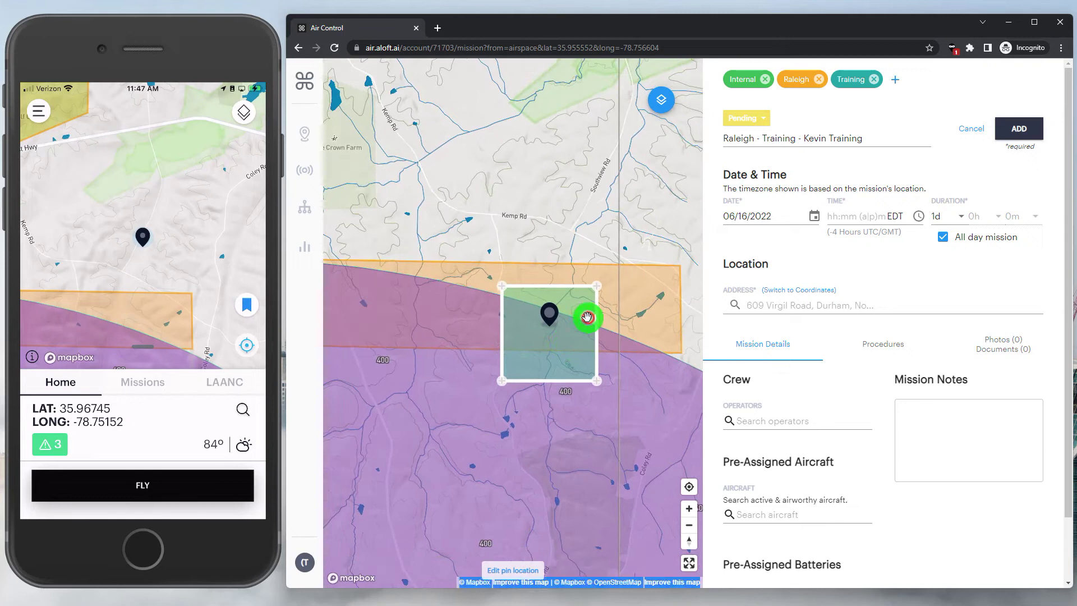
{"action": "left_click_drag", "start_coordinate": [597, 286], "coordinate": [682, 262]}
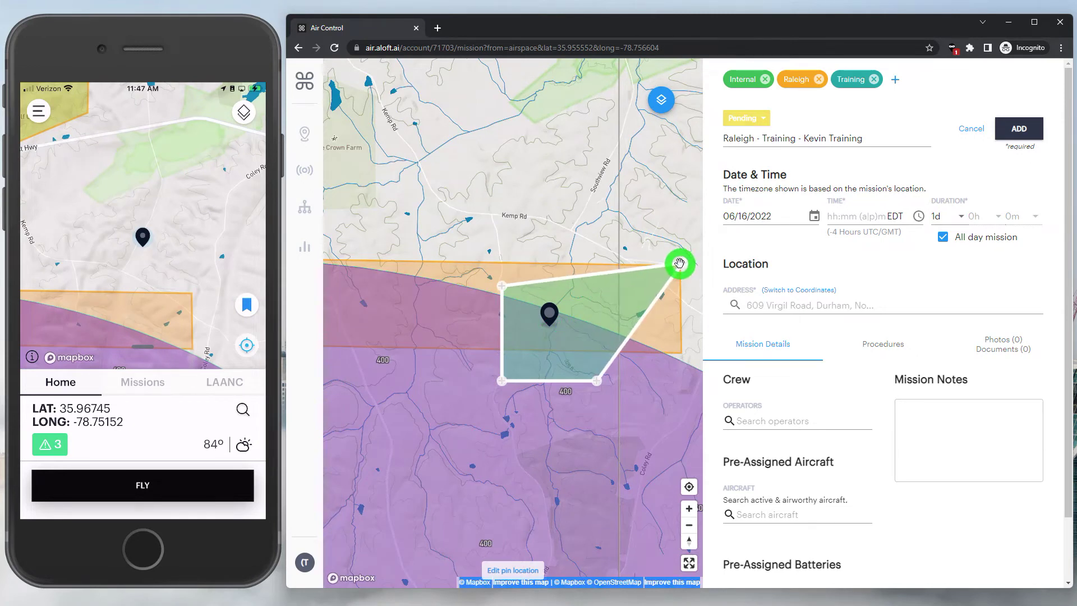
{"action": "left_click_drag", "start_coordinate": [597, 381], "coordinate": [685, 352]}
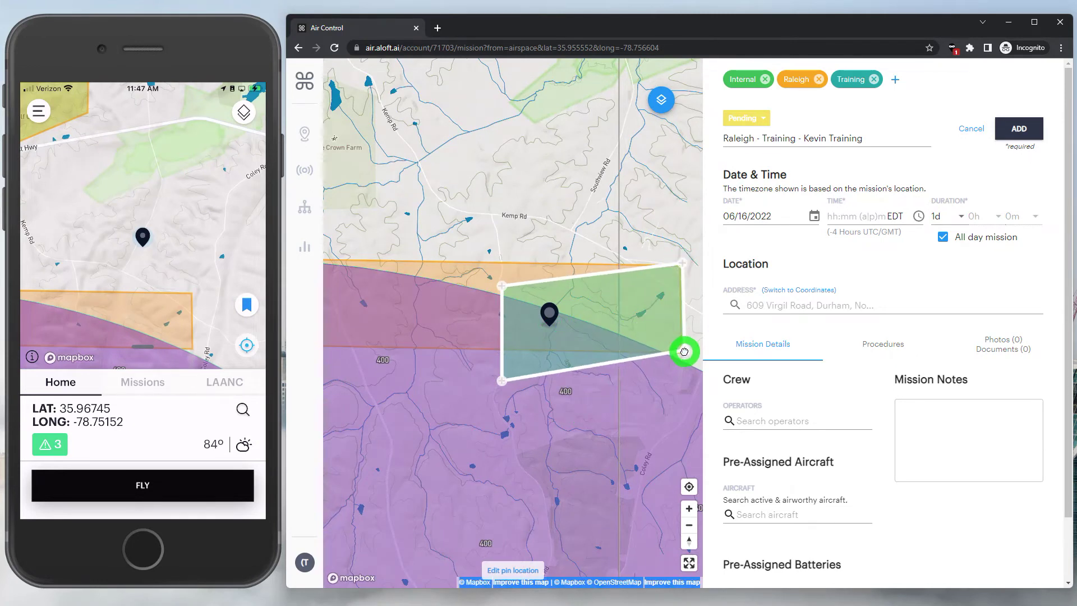
{"action": "left_click_drag", "start_coordinate": [501, 381], "coordinate": [485, 350]}
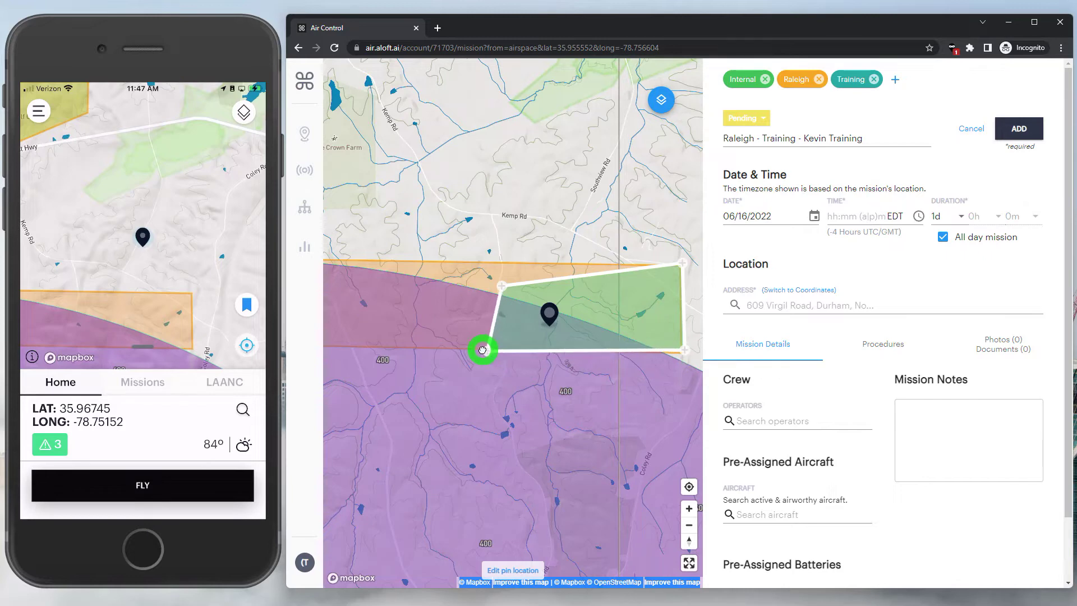
{"action": "left_click_drag", "start_coordinate": [501, 285], "coordinate": [486, 264]}
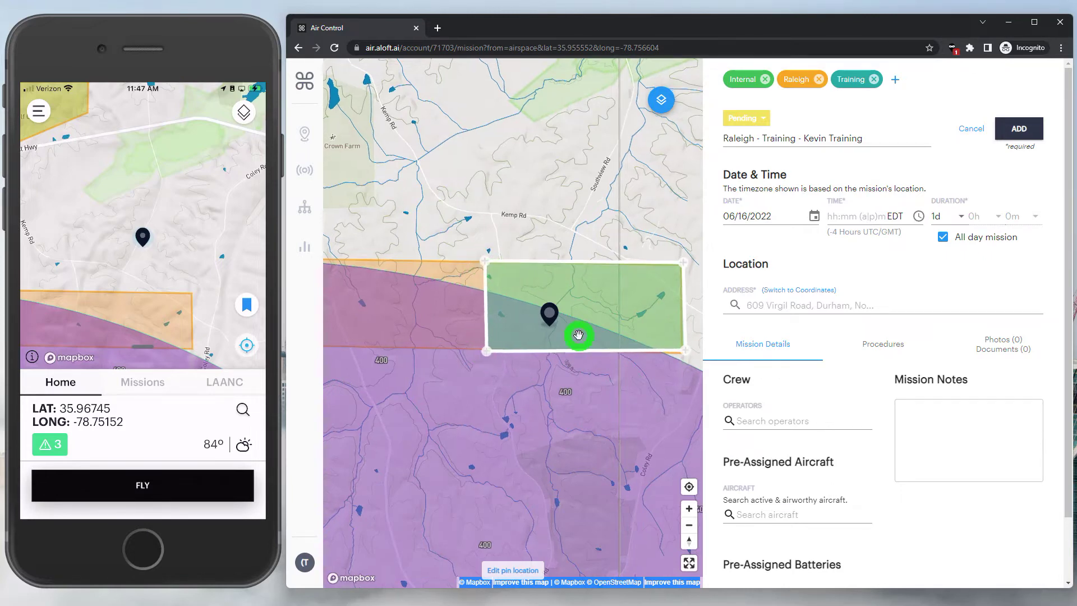
Adjust the mission area's southeast corner to line up with the corner of the orange area beneath it
{"action": "scroll", "coordinate": [577, 332], "scroll_direction": "up", "scroll_amount": 2}
{"action": "left_click_drag", "start_coordinate": [594, 404], "coordinate": [517, 410]}
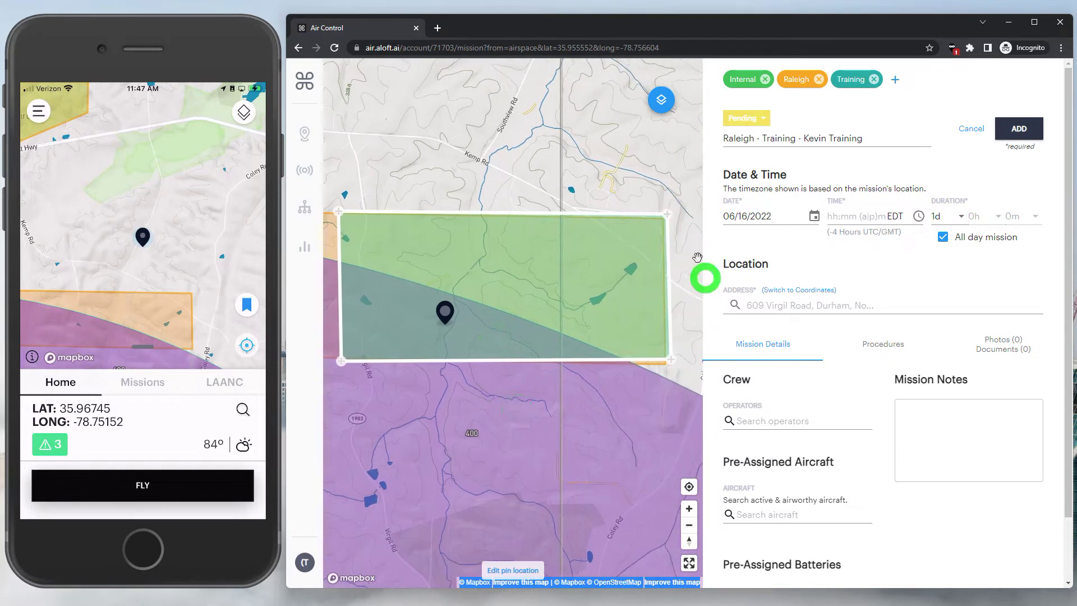
{"action": "left_click_drag", "start_coordinate": [672, 360], "coordinate": [666, 365]}
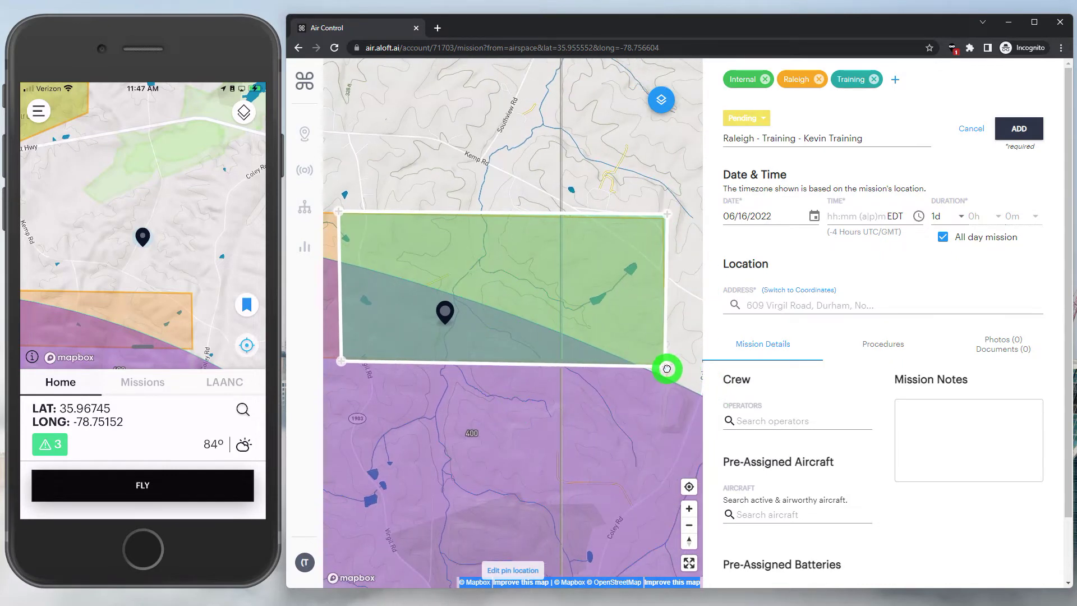
{"action": "scroll", "coordinate": [466, 311], "scroll_direction": "up", "scroll_amount": 1}
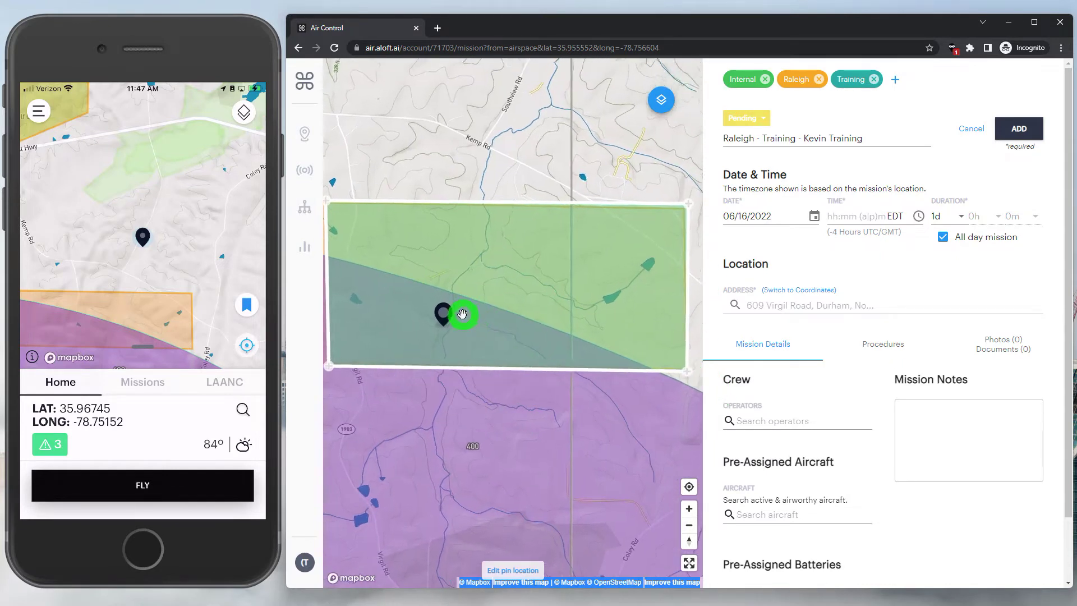
Reposition the mission pin slightly farther north, inside the mission area near the edge of the purple airspace
{"action": "left_click", "coordinate": [437, 297]}
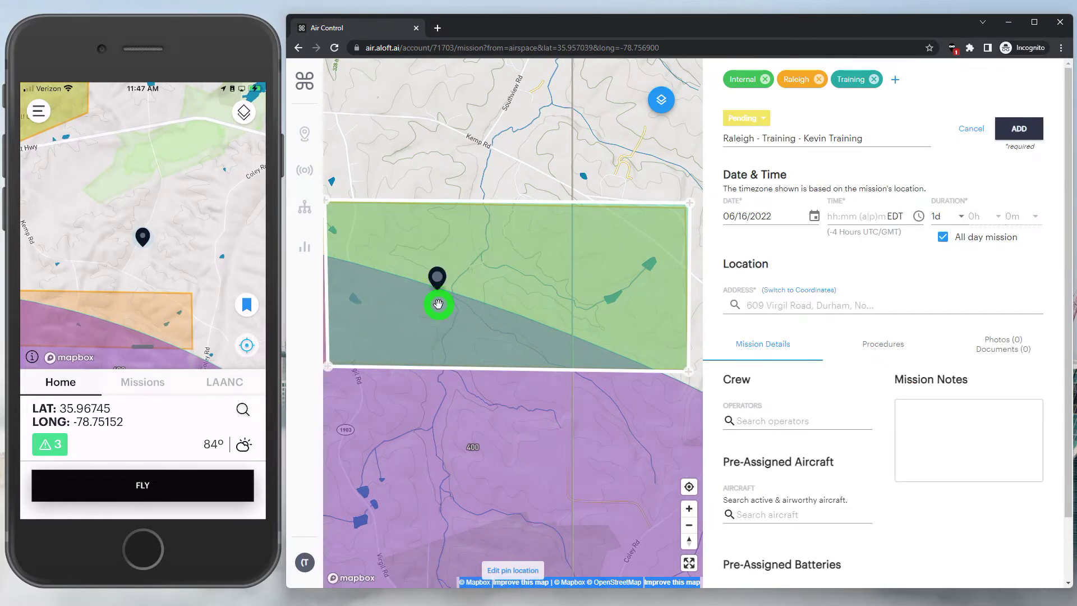
{"action": "scroll", "coordinate": [595, 393], "scroll_direction": "down", "scroll_amount": 1}
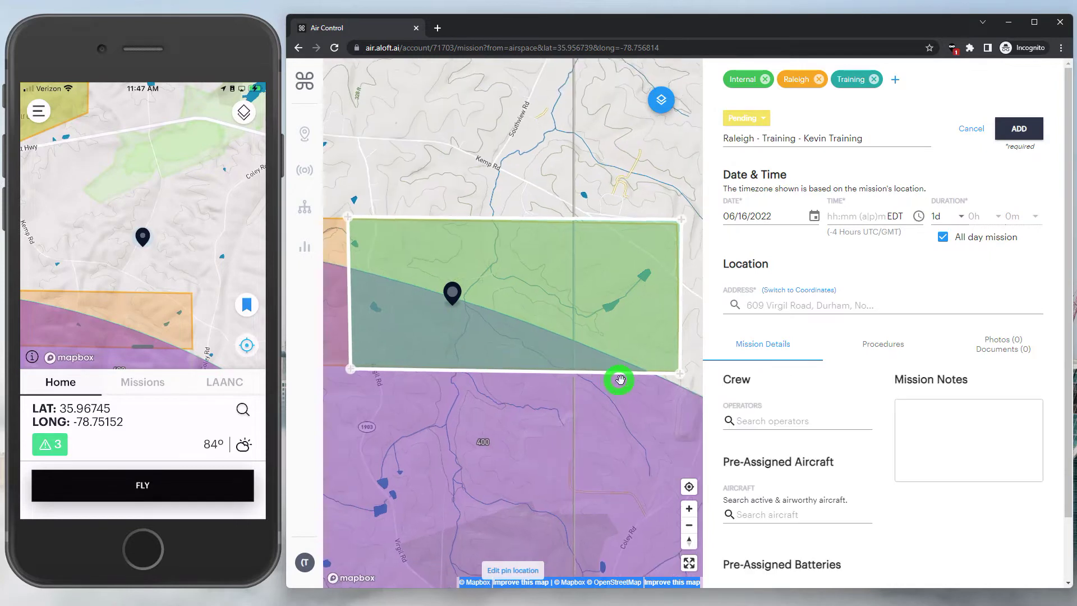
Search the crew operators by the pilot's first name and add the pilot as Pilot in Command
{"action": "scroll", "coordinate": [835, 401], "scroll_direction": "down", "scroll_amount": 1}
{"action": "left_click", "coordinate": [811, 344]}
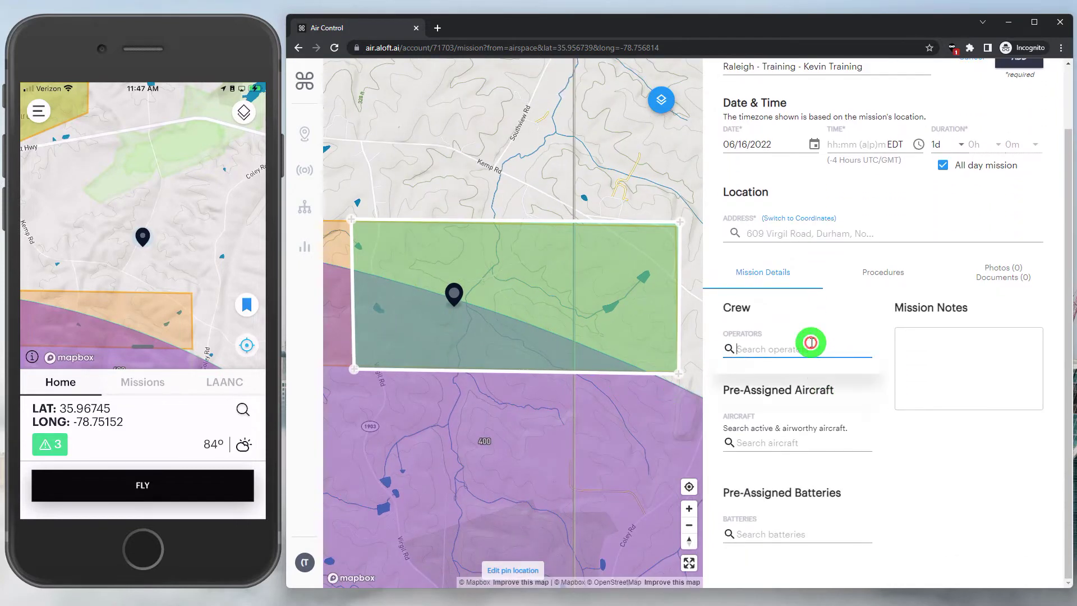
{"action": "type", "text": "Kevin"}
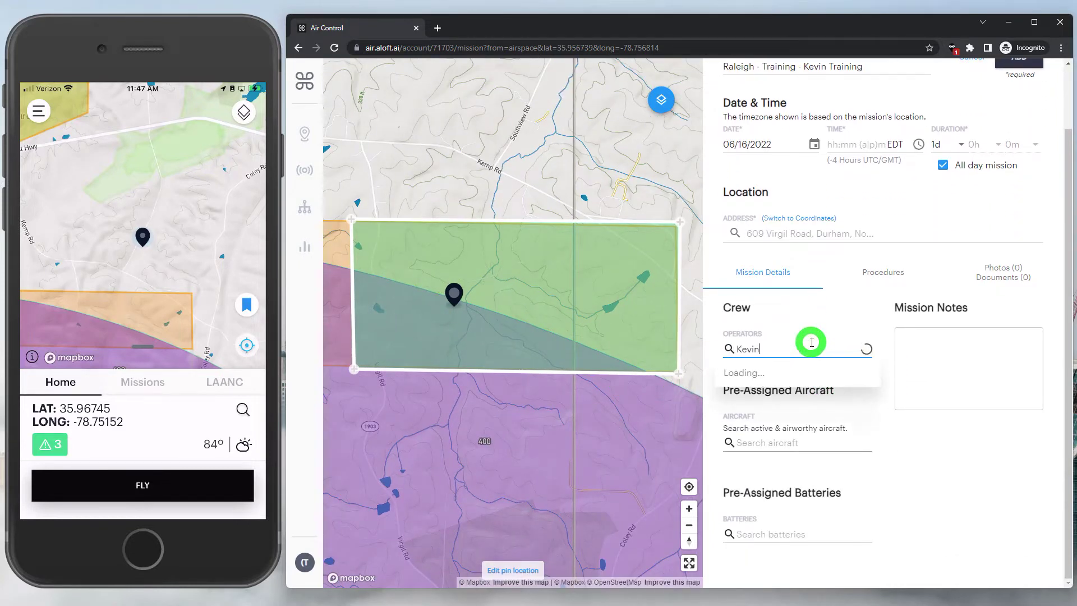
{"action": "left_click", "coordinate": [798, 381]}
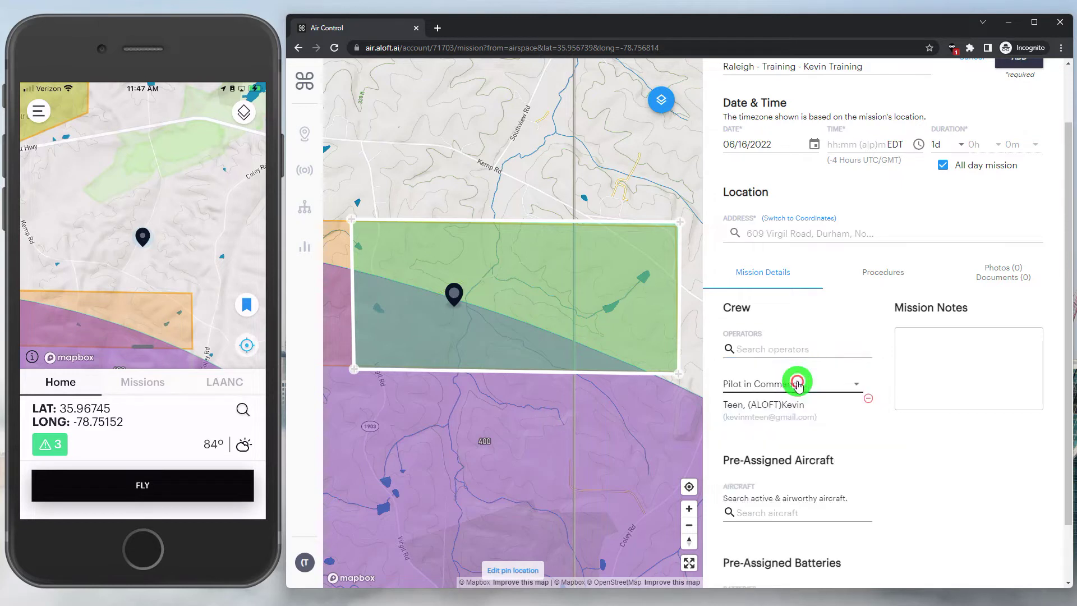
Add a second operator to the crew from a first-name search and assign the Visual Observer role
{"action": "left_click", "coordinate": [798, 348]}
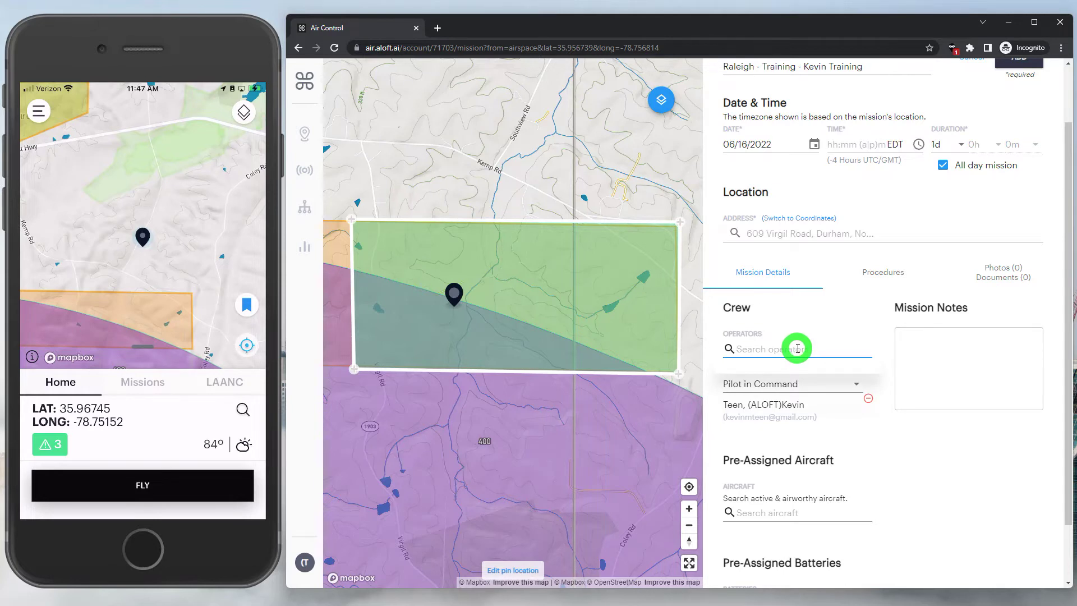
{"action": "type", "text": "brad"}
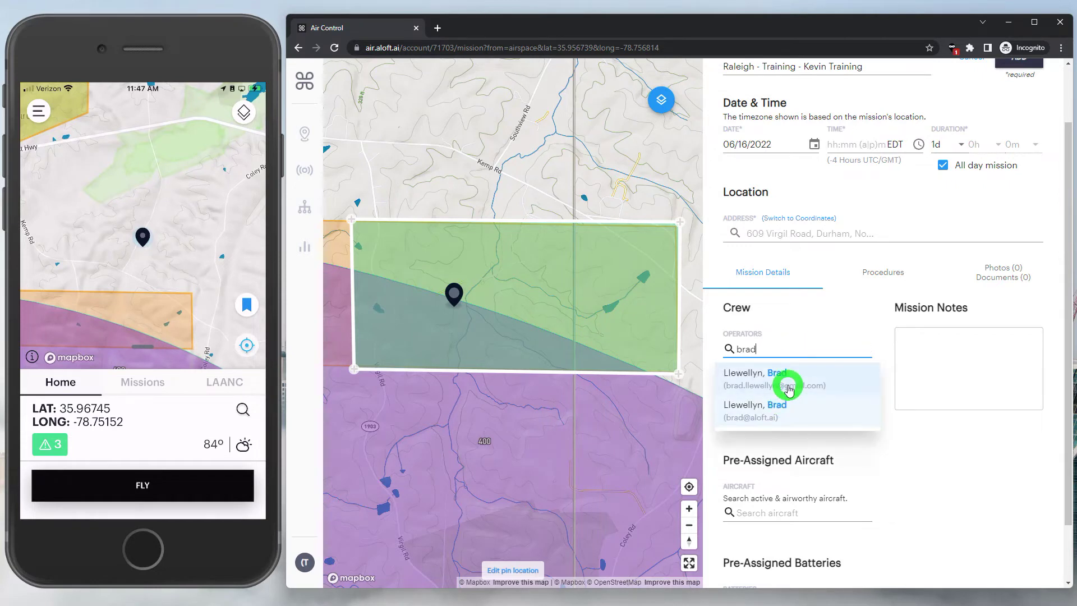
{"action": "left_click", "coordinate": [788, 388]}
{"action": "left_click", "coordinate": [777, 444]}
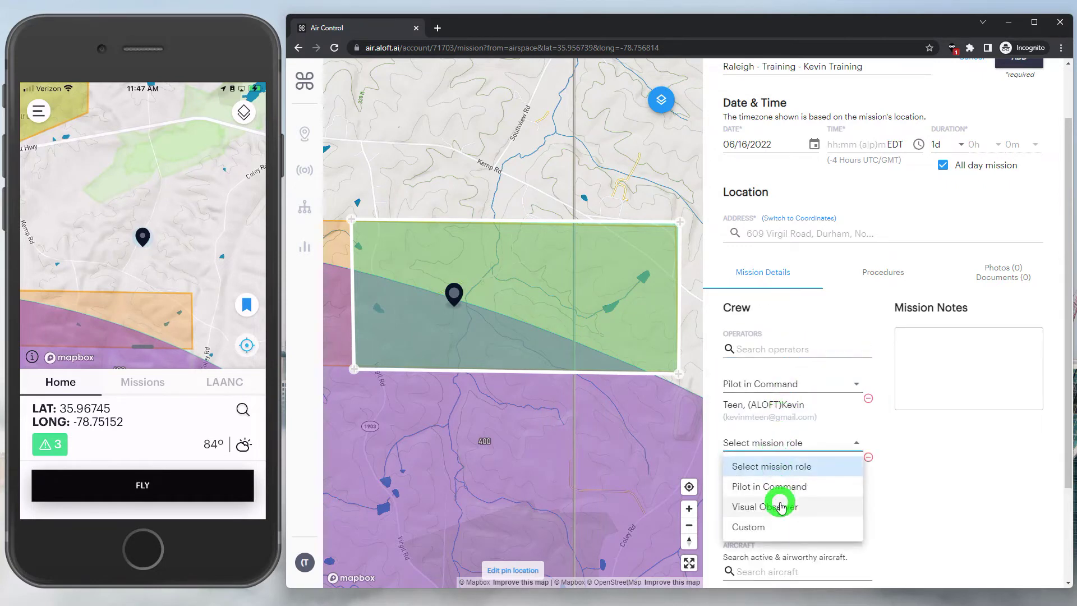
{"action": "left_click", "coordinate": [780, 507]}
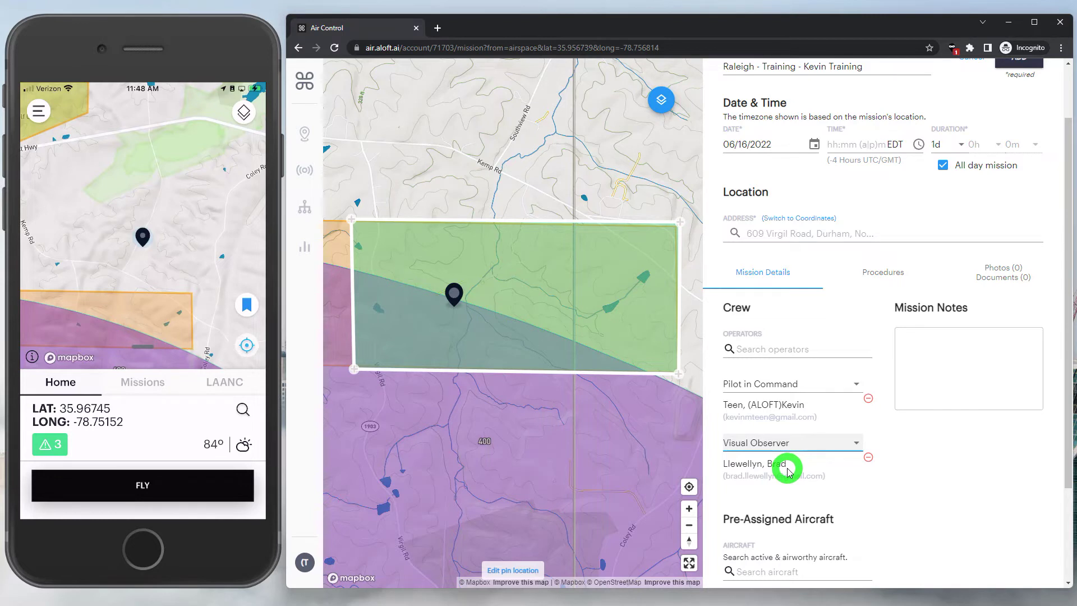
Write "VO -" followed by the visual observer's first name in the mission notes
{"action": "left_click", "coordinate": [923, 372]}
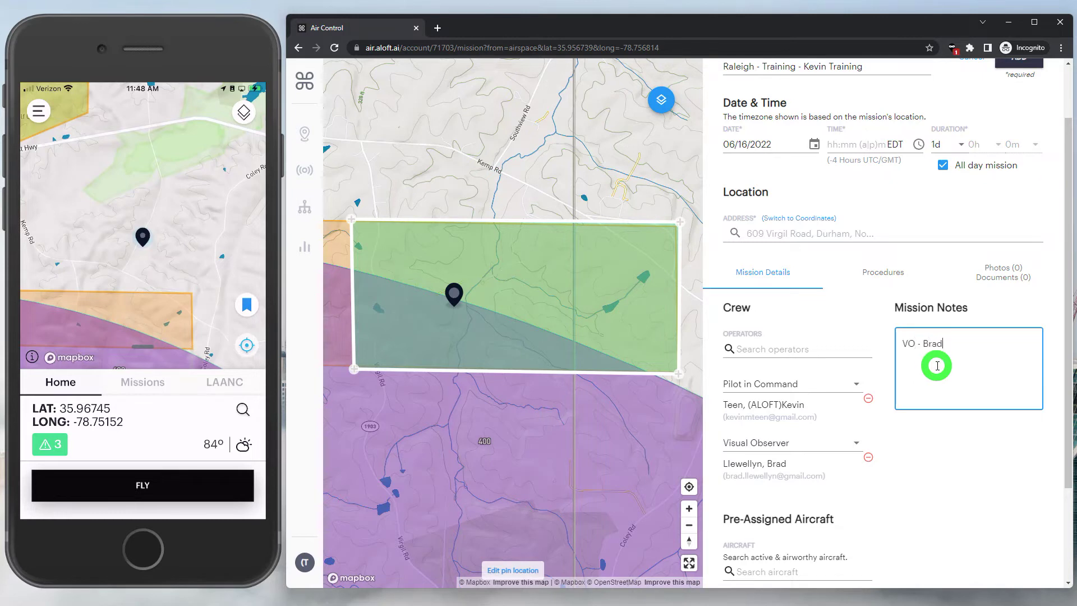
{"action": "scroll", "coordinate": [948, 381], "scroll_direction": "down", "scroll_amount": 2}
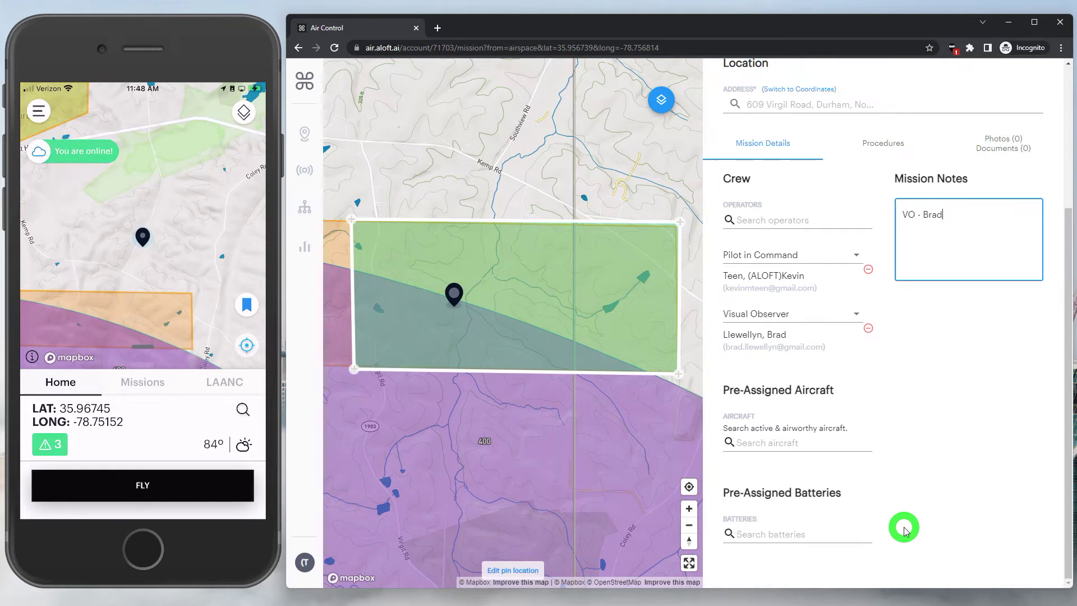
{"action": "scroll", "coordinate": [902, 527], "scroll_direction": "up", "scroll_amount": 2}
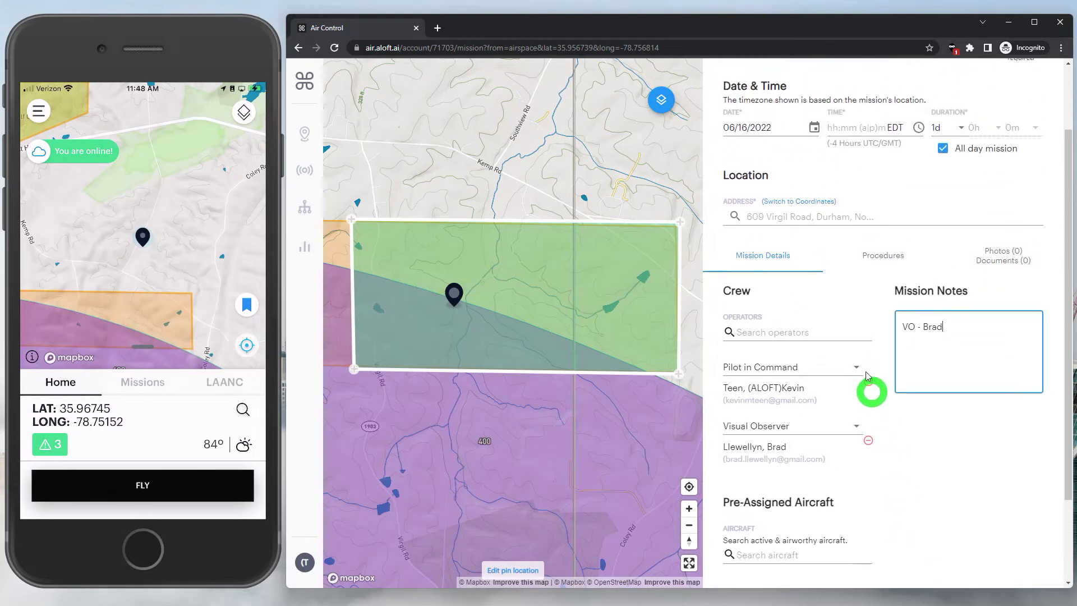
Look up the workflows available for the mission's procedures by searching "w", and leave the workflow empty
{"action": "left_click", "coordinate": [888, 263]}
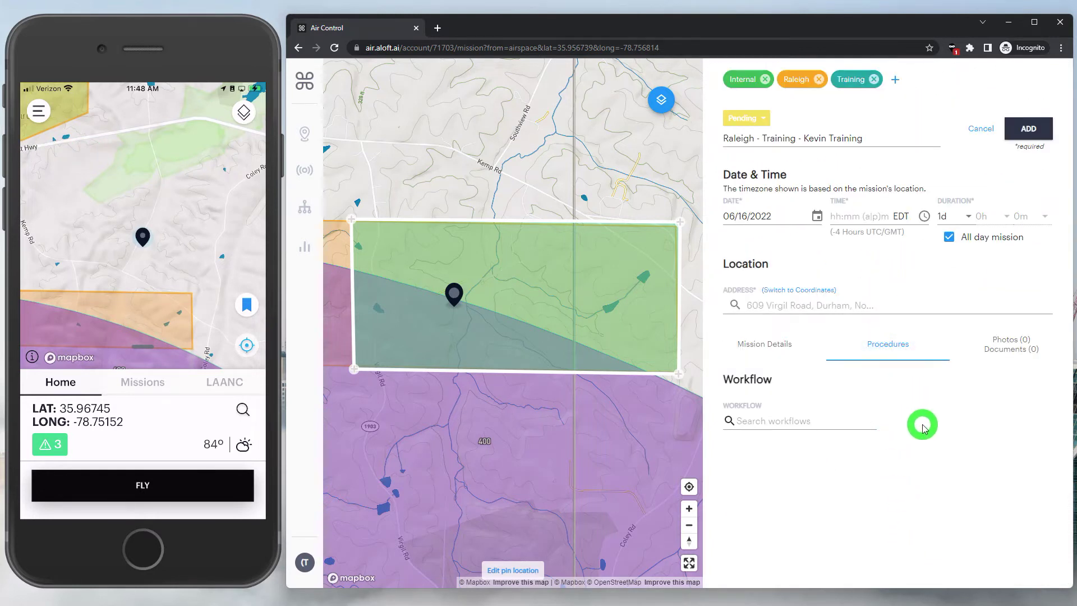
{"action": "left_click", "coordinate": [823, 425]}
{"action": "type", "text": "w"}
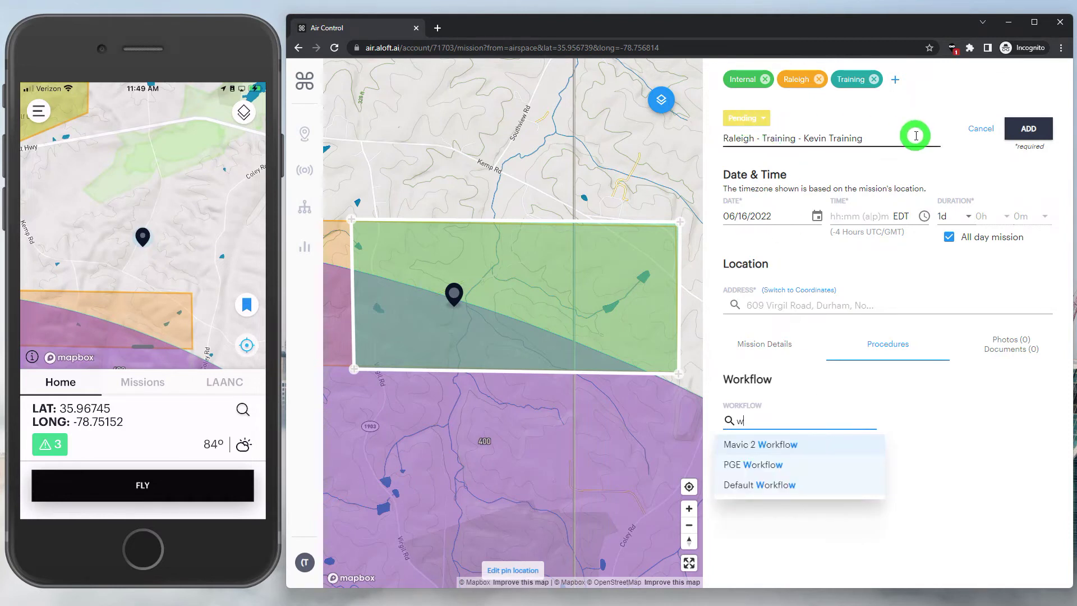
{"action": "left_click", "coordinate": [944, 501]}
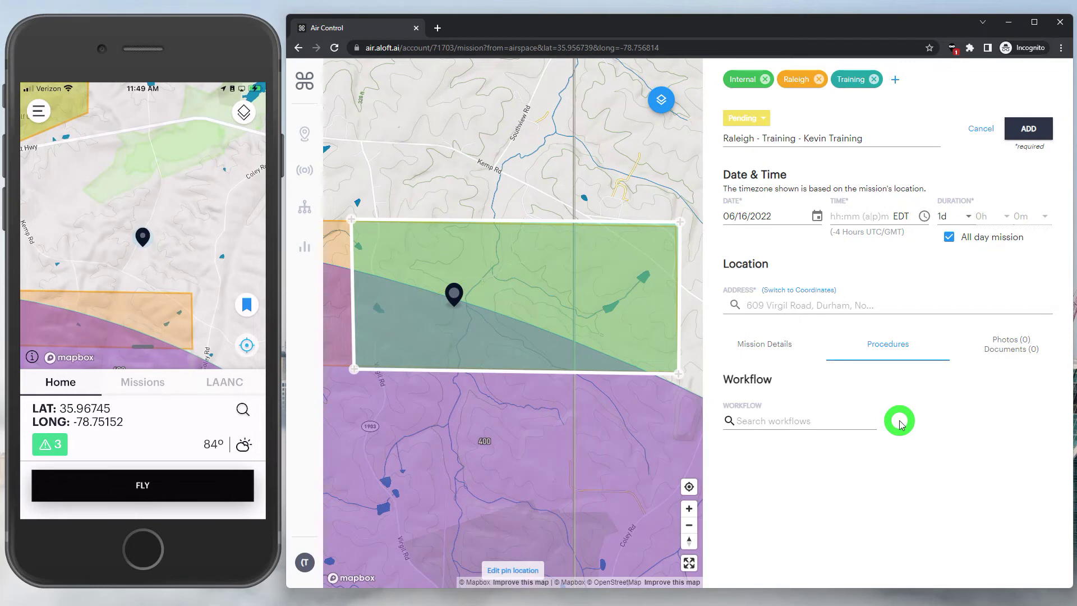
View the mission's photo and document attachments section and add the mission
{"action": "left_click", "coordinate": [1002, 344]}
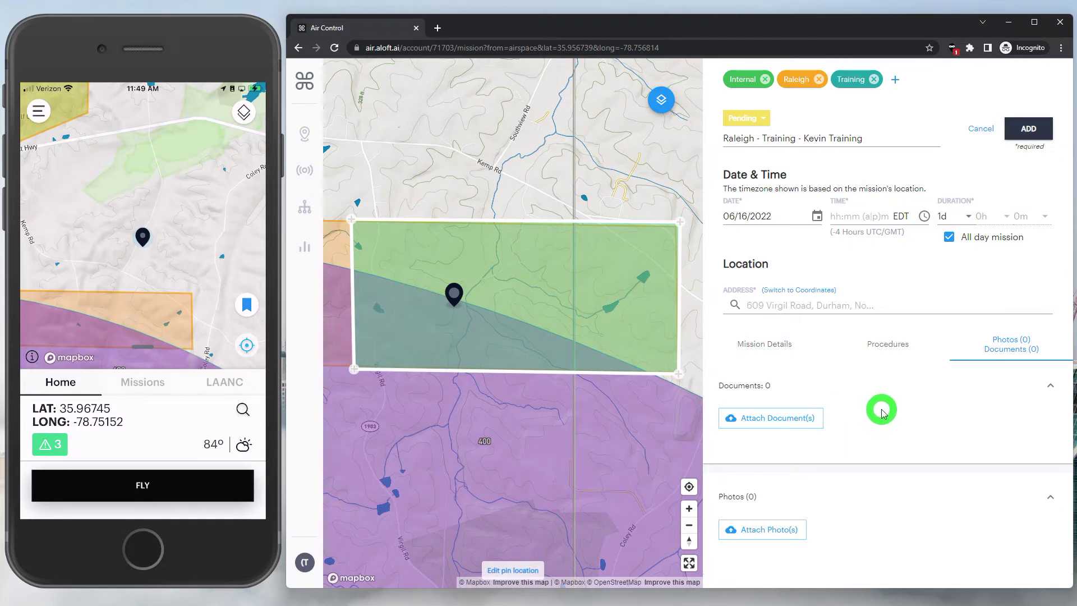
{"action": "left_click", "coordinate": [1027, 129]}
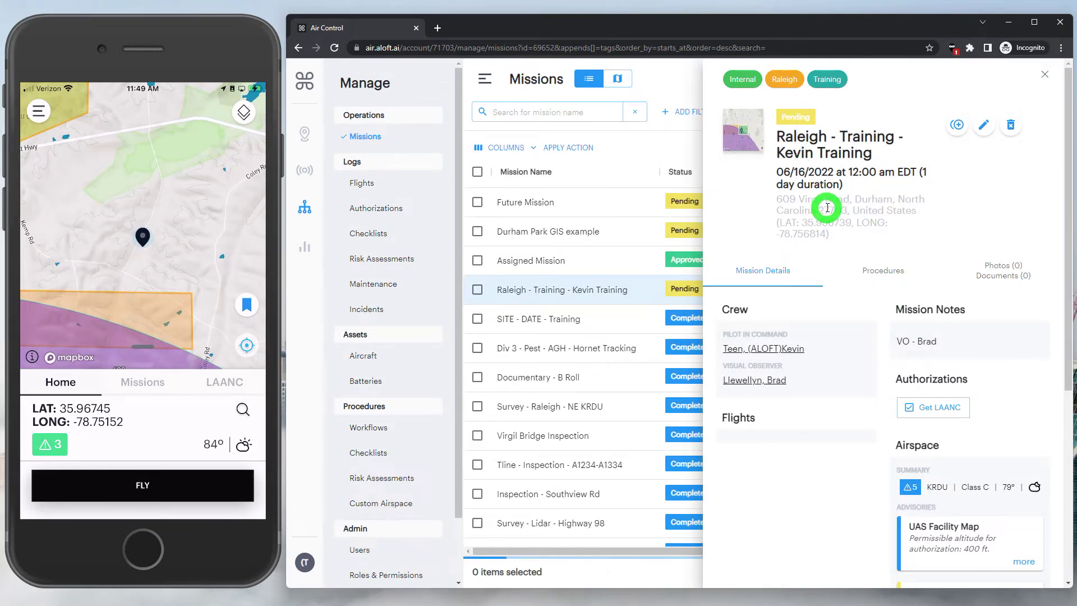
Check the saved mission's area on the enlarged map and read through its airspace advisories
{"action": "left_click", "coordinate": [744, 134]}
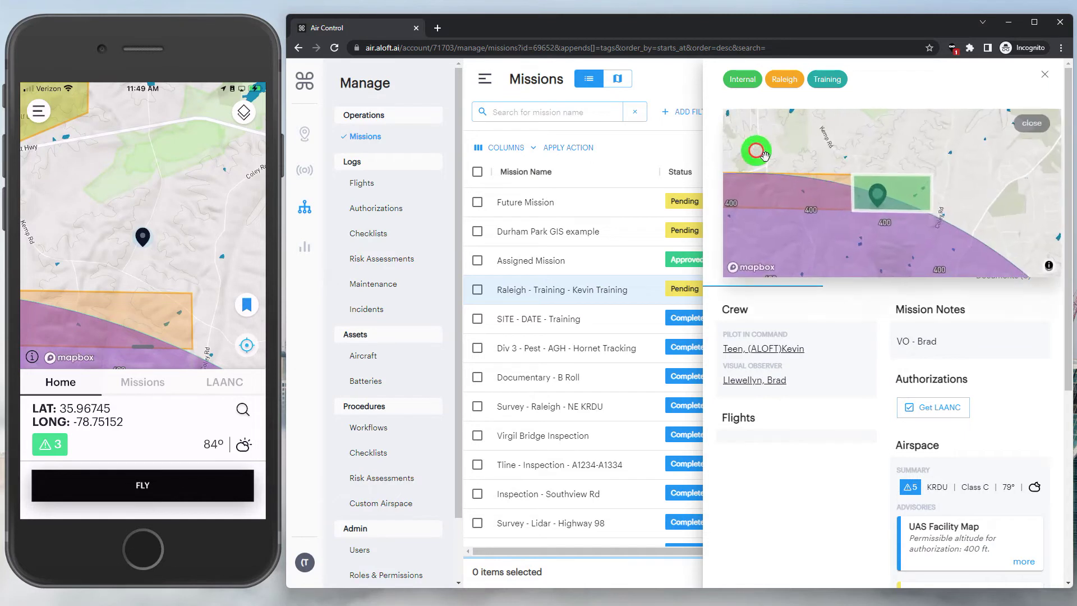
{"action": "left_click", "coordinate": [1030, 124]}
{"action": "scroll", "coordinate": [945, 168], "scroll_direction": "down", "scroll_amount": 3}
{"action": "scroll", "coordinate": [944, 173], "scroll_direction": "down", "scroll_amount": 3}
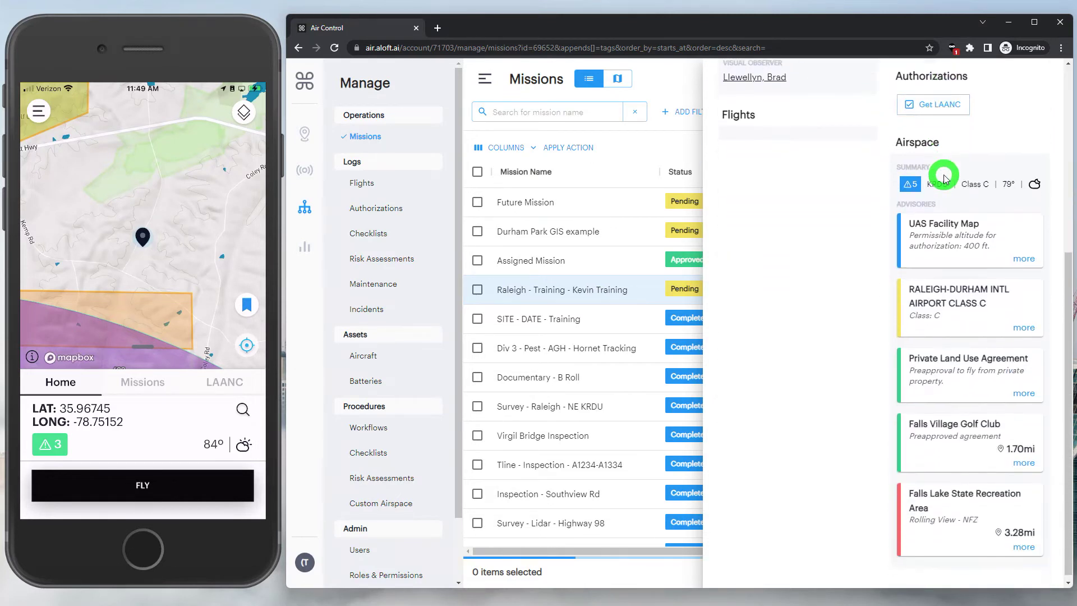
Start a LAANC authorization request from the mission and set the flight height to 400ft
{"action": "scroll", "coordinate": [943, 169], "scroll_direction": "up", "scroll_amount": 4}
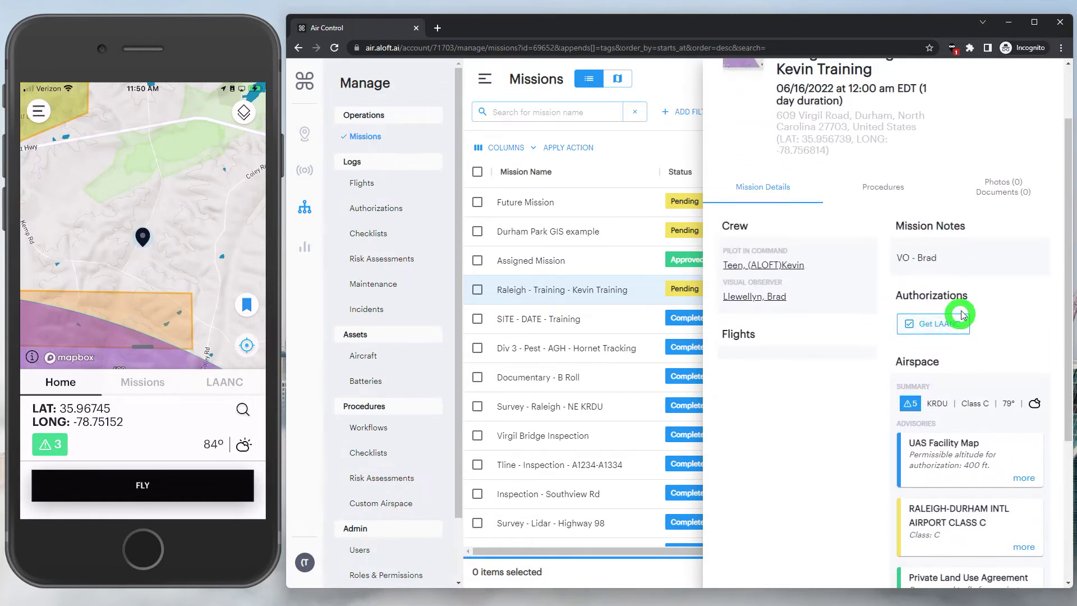
{"action": "left_click", "coordinate": [934, 329]}
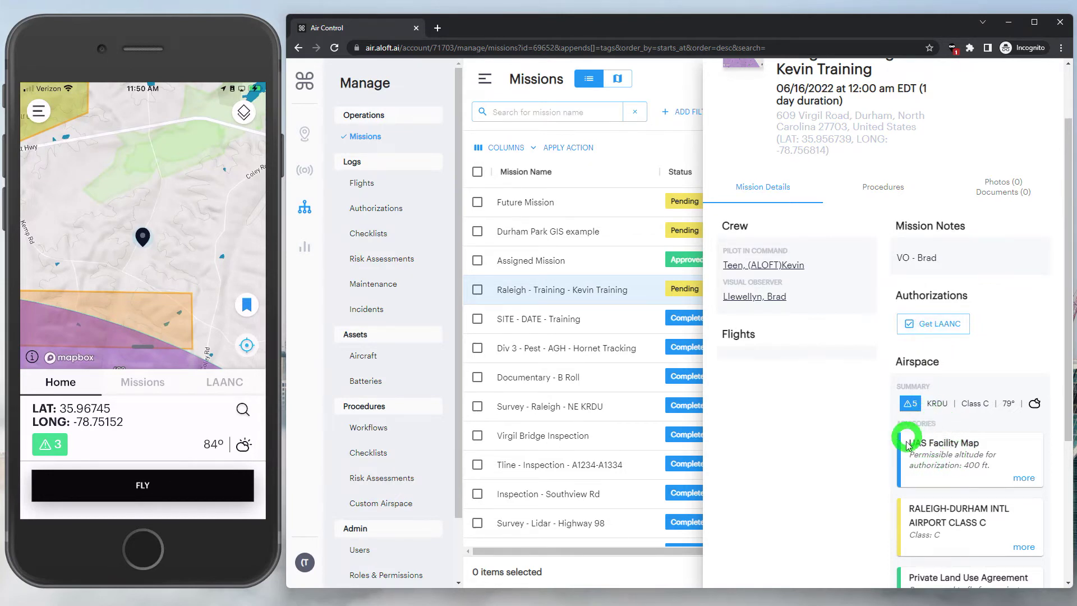
{"action": "left_click", "coordinate": [940, 331]}
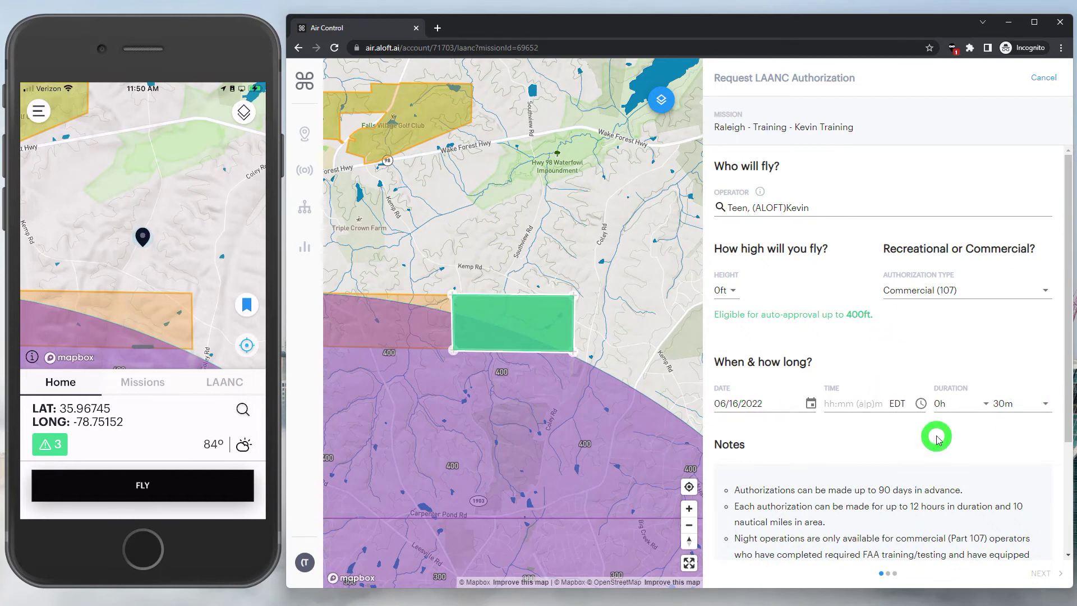
{"action": "left_click", "coordinate": [726, 290]}
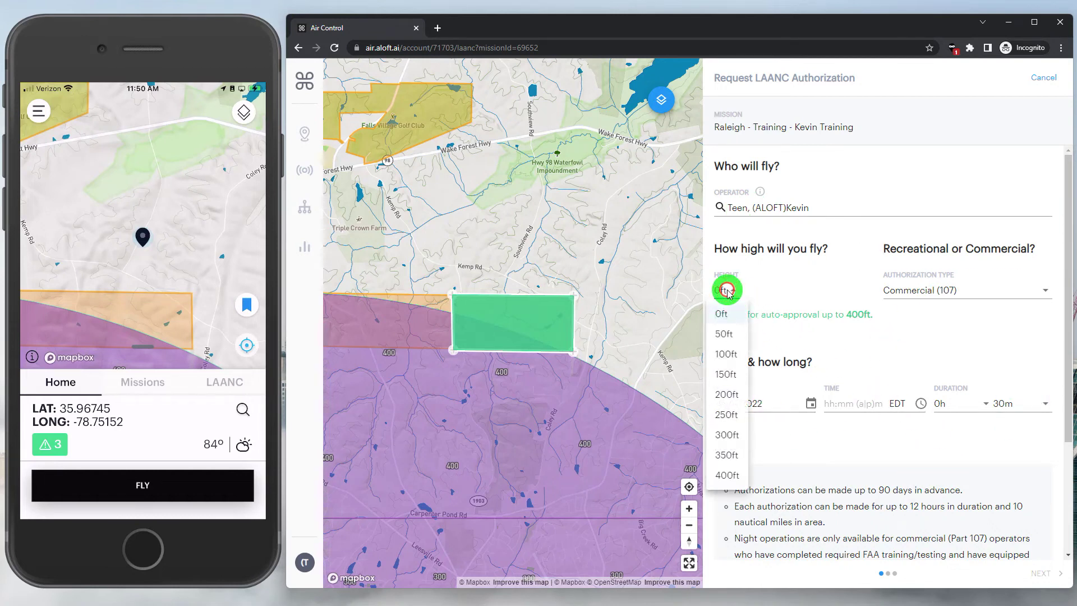
{"action": "left_click", "coordinate": [727, 475]}
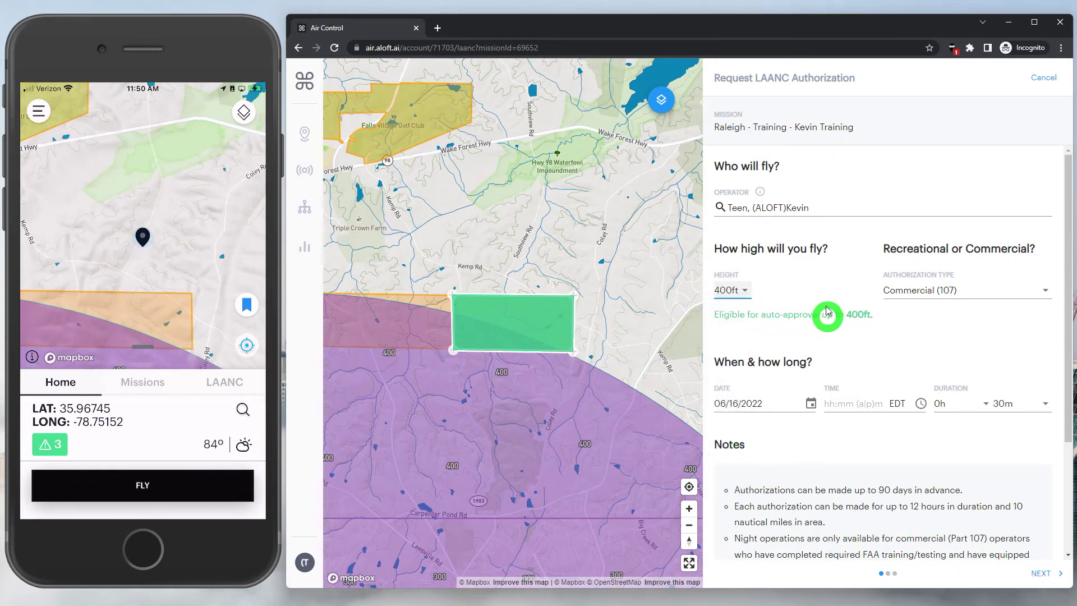
Search the LAANC request's operator field by the visual observer's first name
{"action": "left_click", "coordinate": [830, 209]}
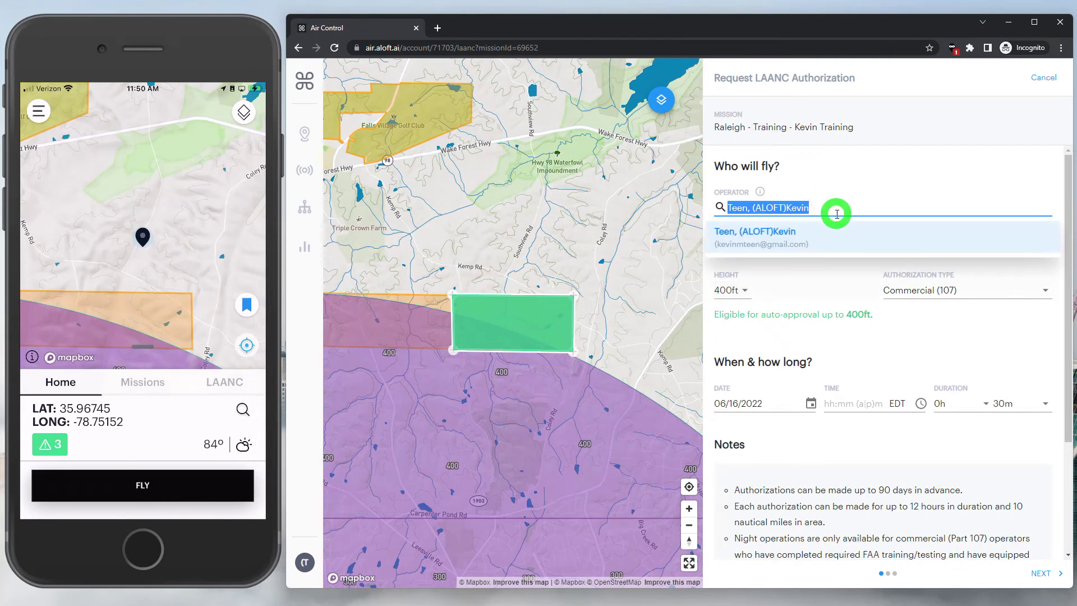
{"action": "type", "text": "brad"}
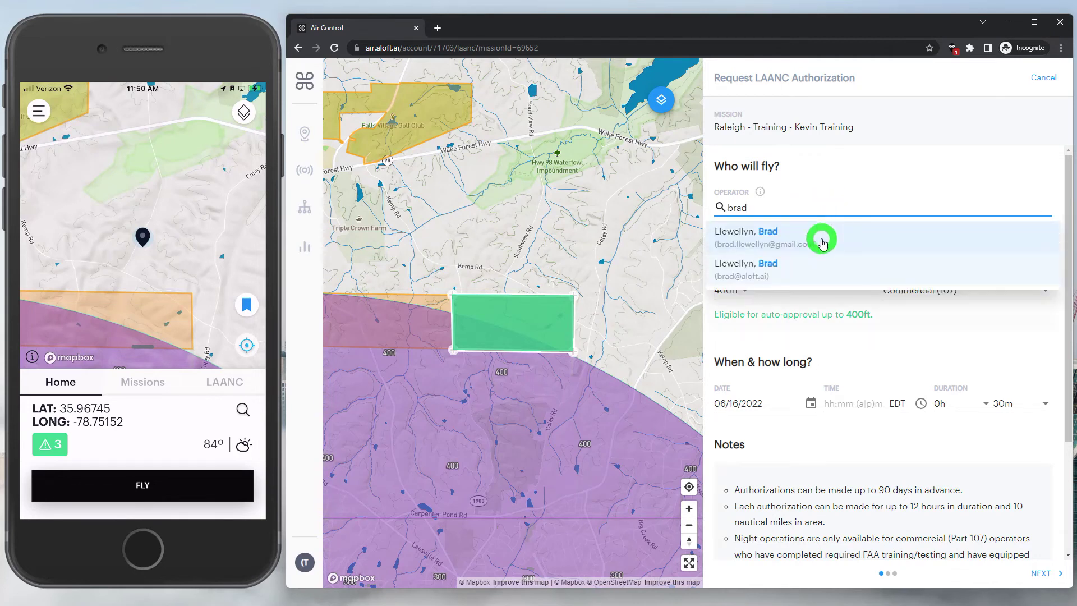
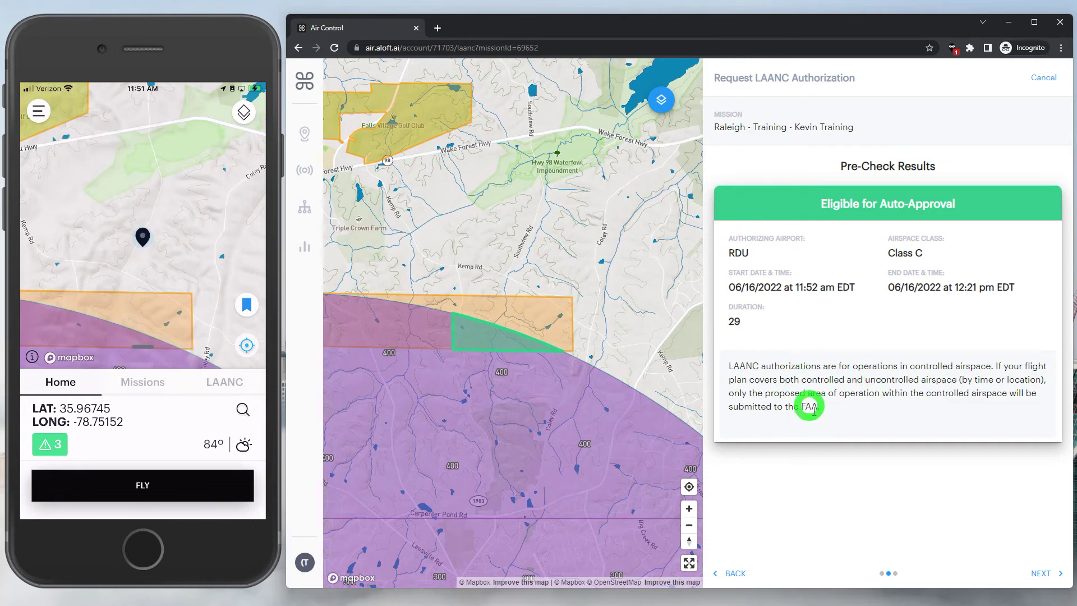
Continue past the pre-check results, review the operator information and terms, and agree and submit the request to the FAA
{"action": "left_click", "coordinate": [1040, 573]}
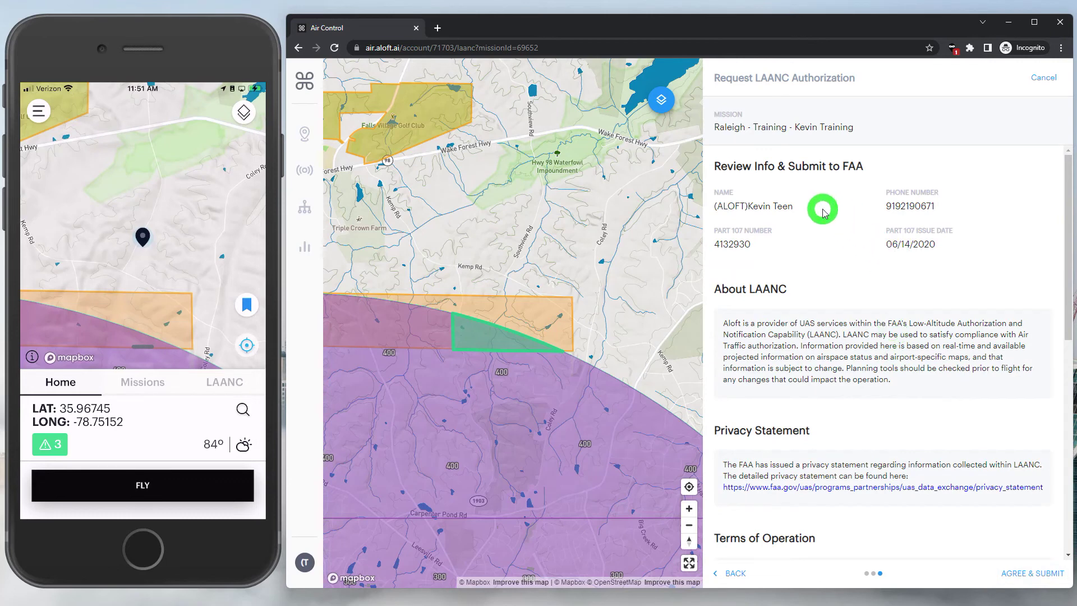
{"action": "scroll", "coordinate": [829, 220], "scroll_direction": "down", "scroll_amount": 5}
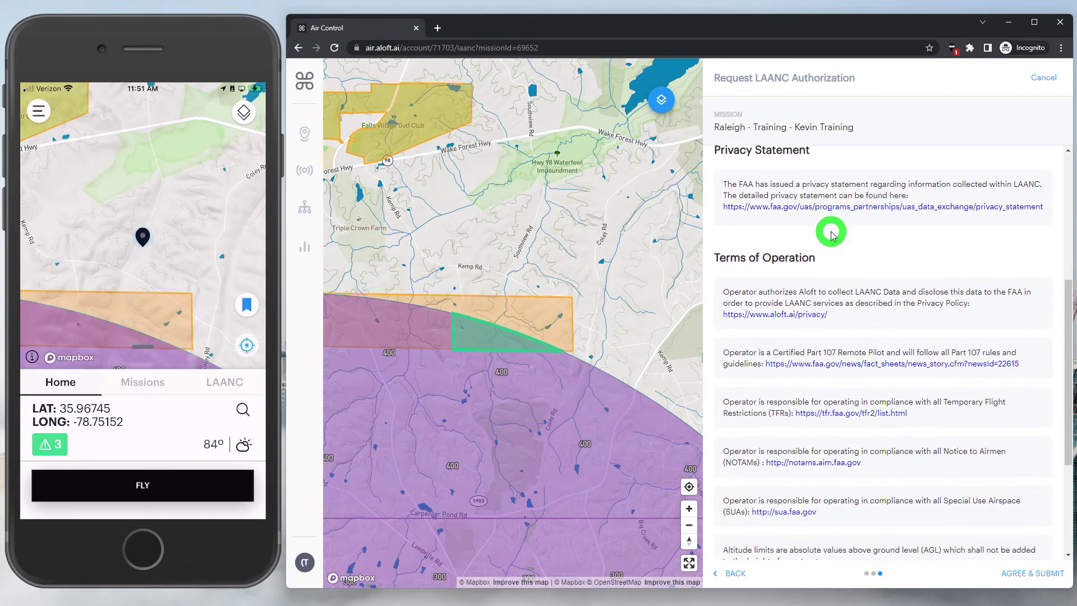
{"action": "scroll", "coordinate": [845, 415], "scroll_direction": "down", "scroll_amount": 3}
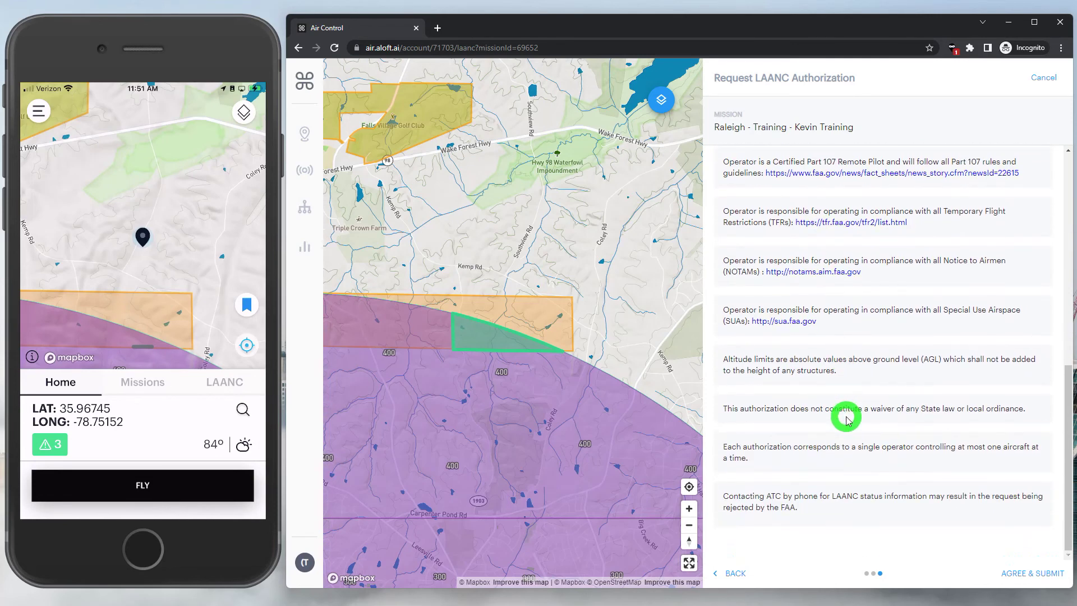
{"action": "scroll", "coordinate": [854, 406], "scroll_direction": "up", "scroll_amount": 10}
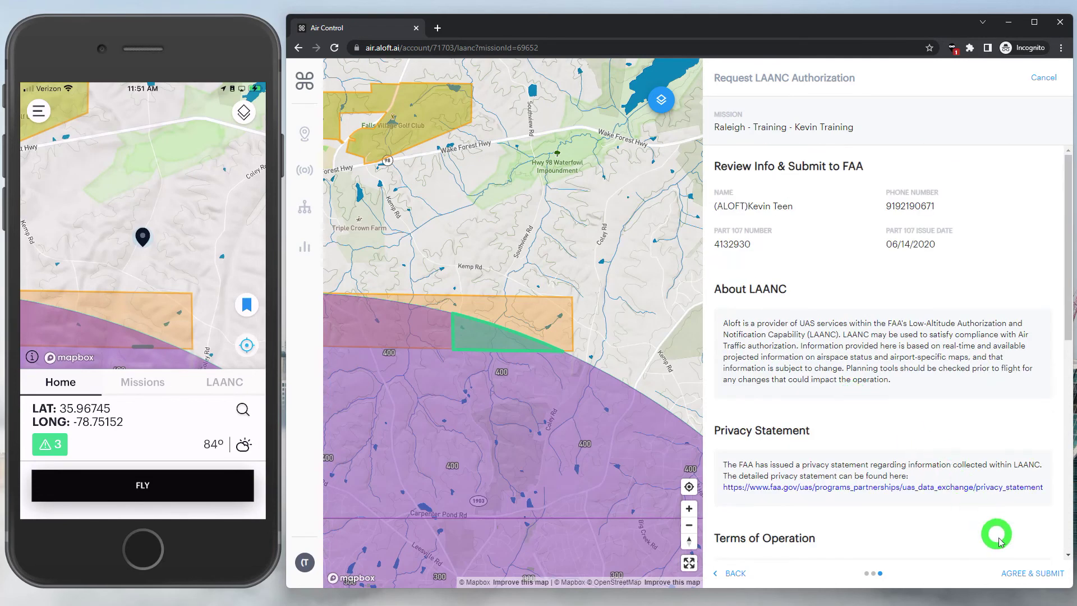
{"action": "left_click", "coordinate": [1035, 578]}
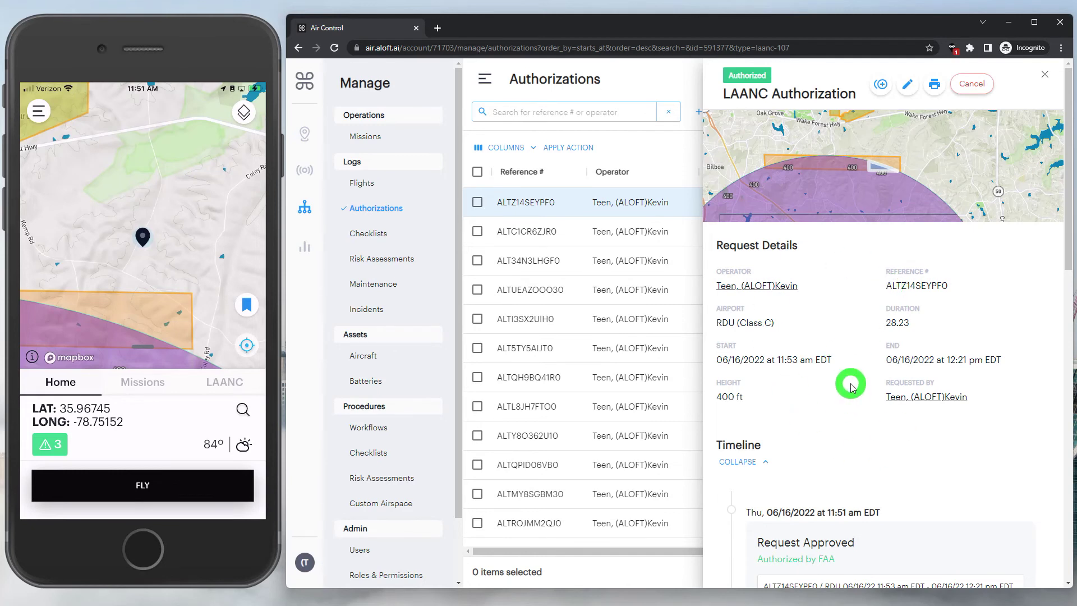
Review the LAANC authorization's request details and approval timeline, and return to the missions list
{"action": "scroll", "coordinate": [850, 387], "scroll_direction": "down", "scroll_amount": 2}
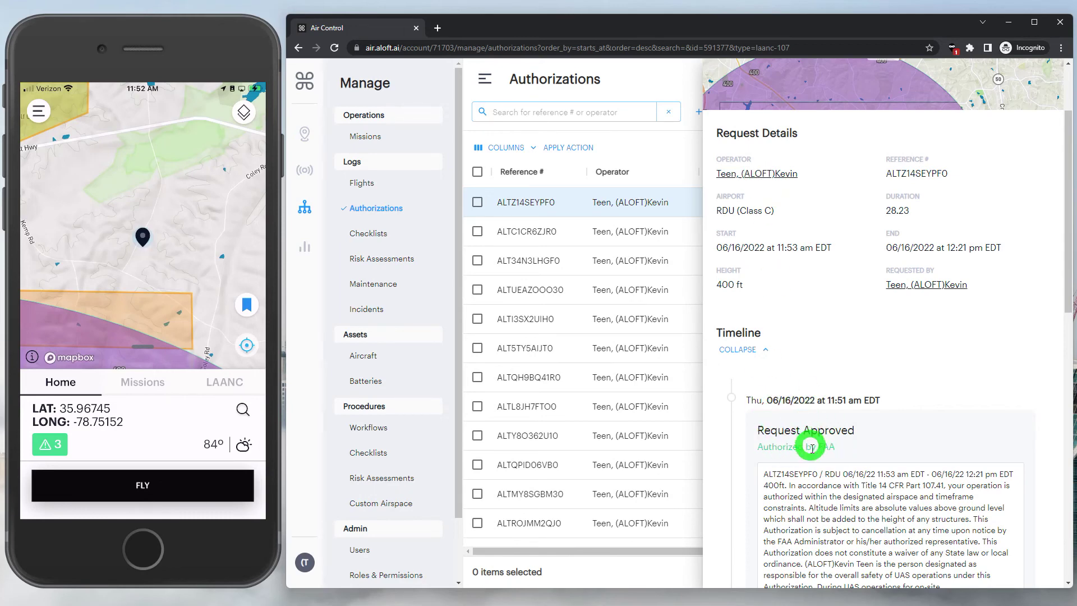
{"action": "scroll", "coordinate": [832, 530], "scroll_direction": "up", "scroll_amount": 2}
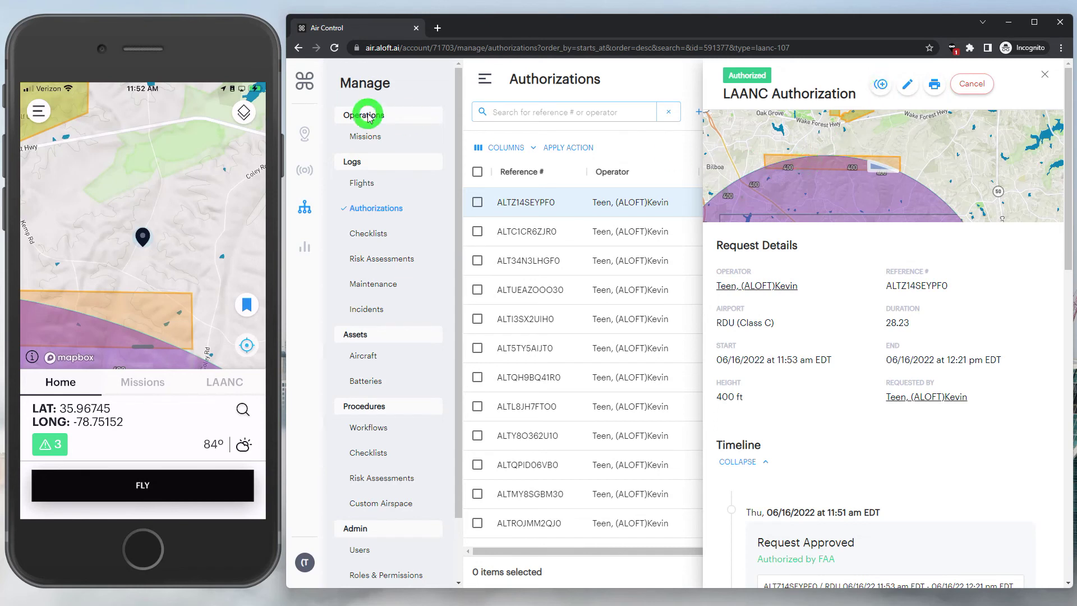
{"action": "left_click", "coordinate": [366, 139]}
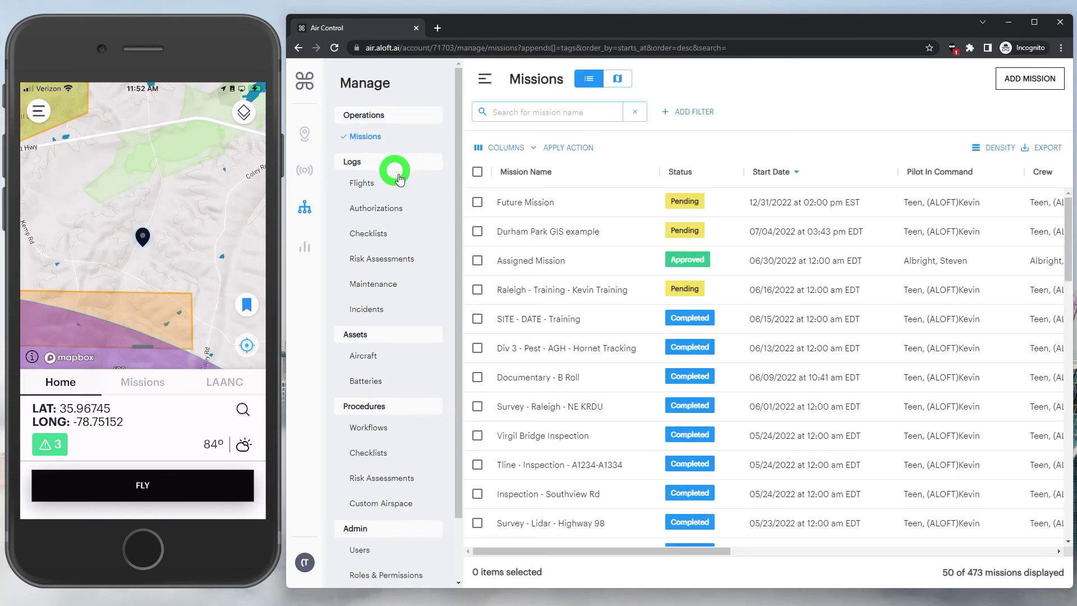
Open the pending Raleigh training mission and examine the full LAANC advisory in its airspace details
{"action": "left_click", "coordinate": [540, 290]}
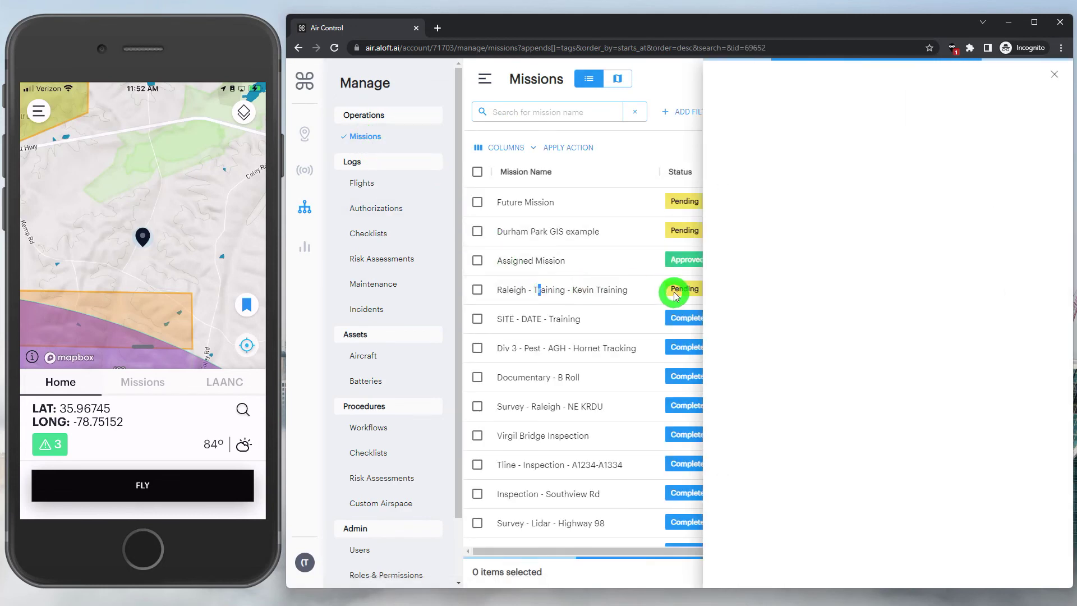
{"action": "scroll", "coordinate": [803, 303], "scroll_direction": "down", "scroll_amount": 2}
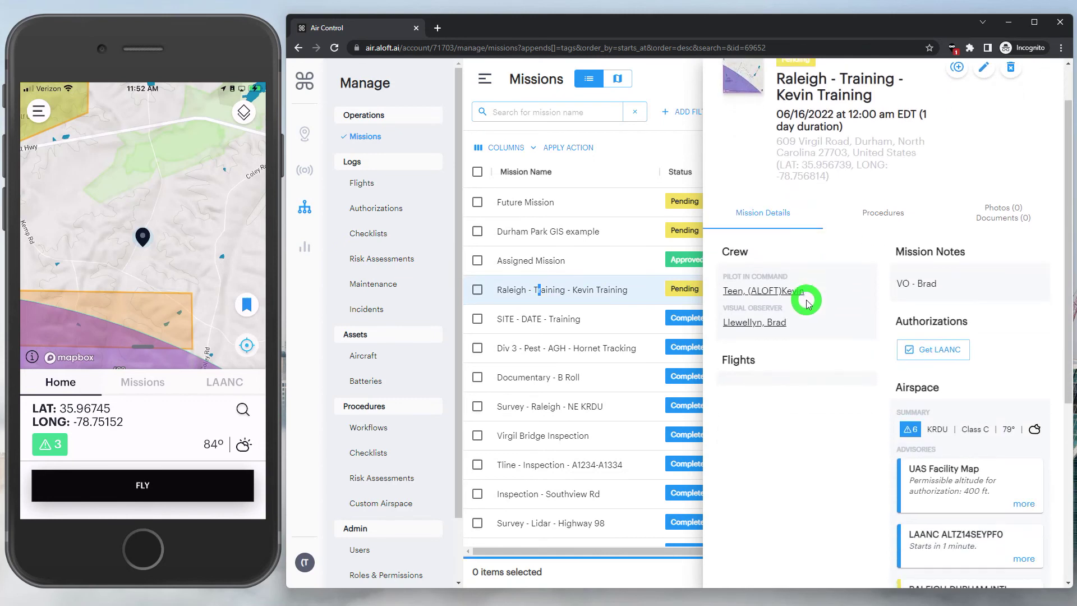
{"action": "left_click", "coordinate": [1023, 504]}
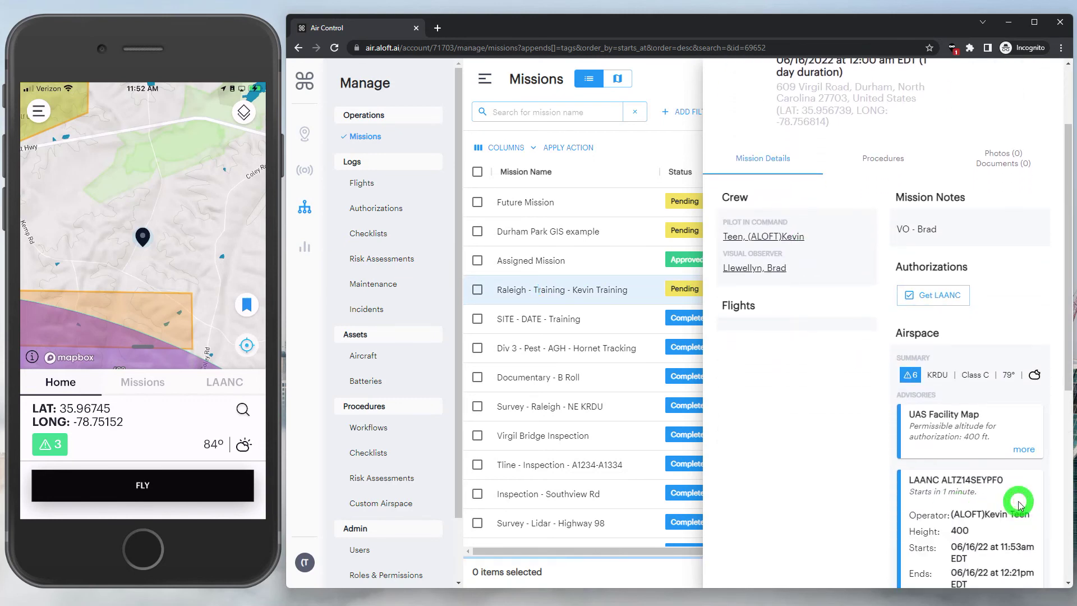
{"action": "scroll", "coordinate": [1018, 497], "scroll_direction": "down", "scroll_amount": 2}
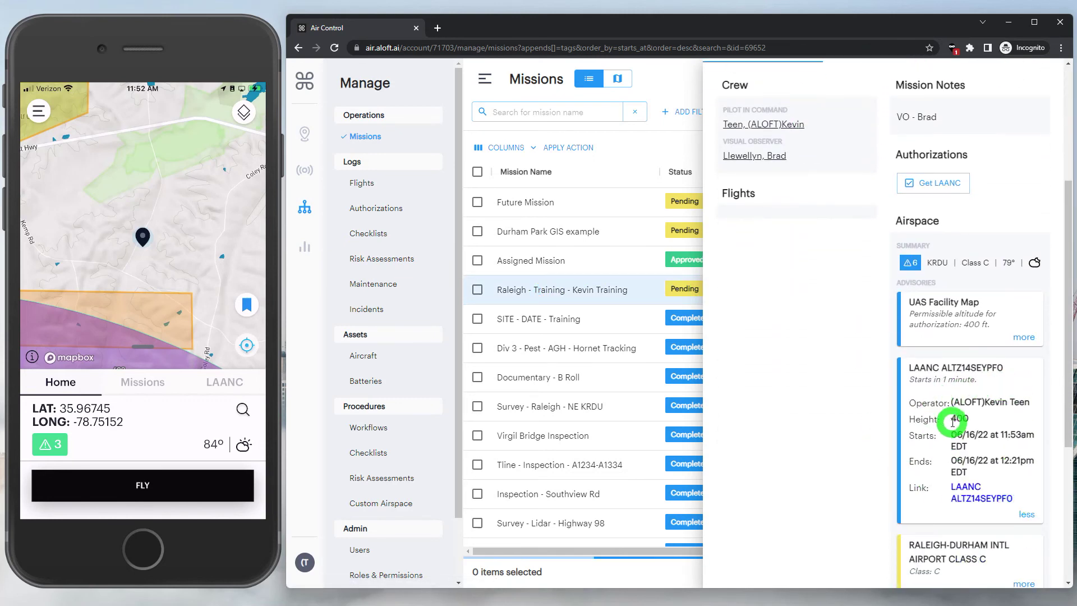
{"action": "scroll", "coordinate": [948, 424], "scroll_direction": "up", "scroll_amount": 4}
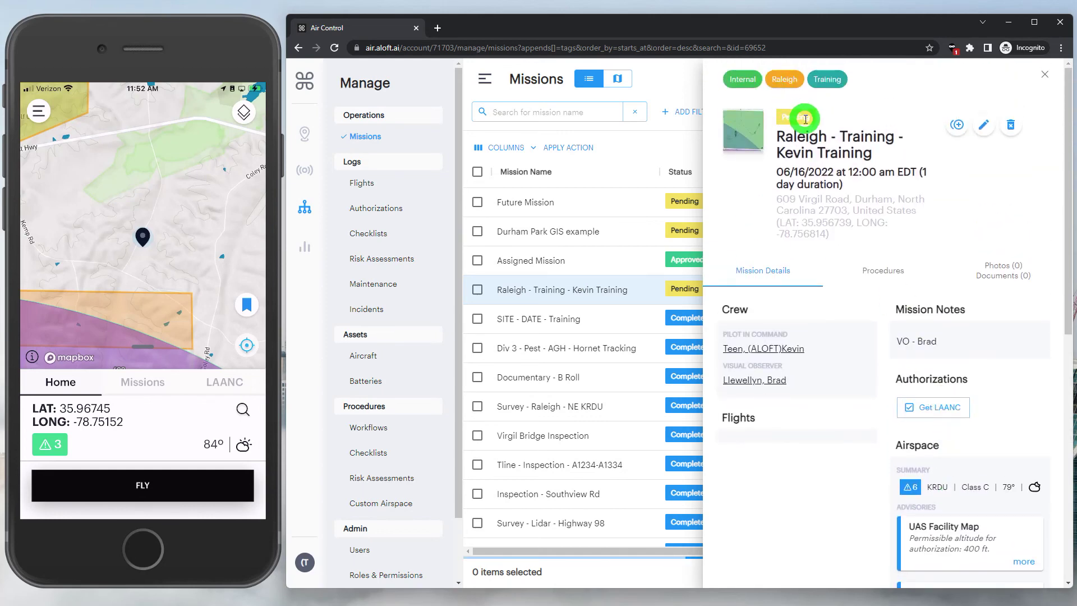
Edit the Raleigh training mission, change its status to Approved, and save it
{"action": "left_click", "coordinate": [983, 125]}
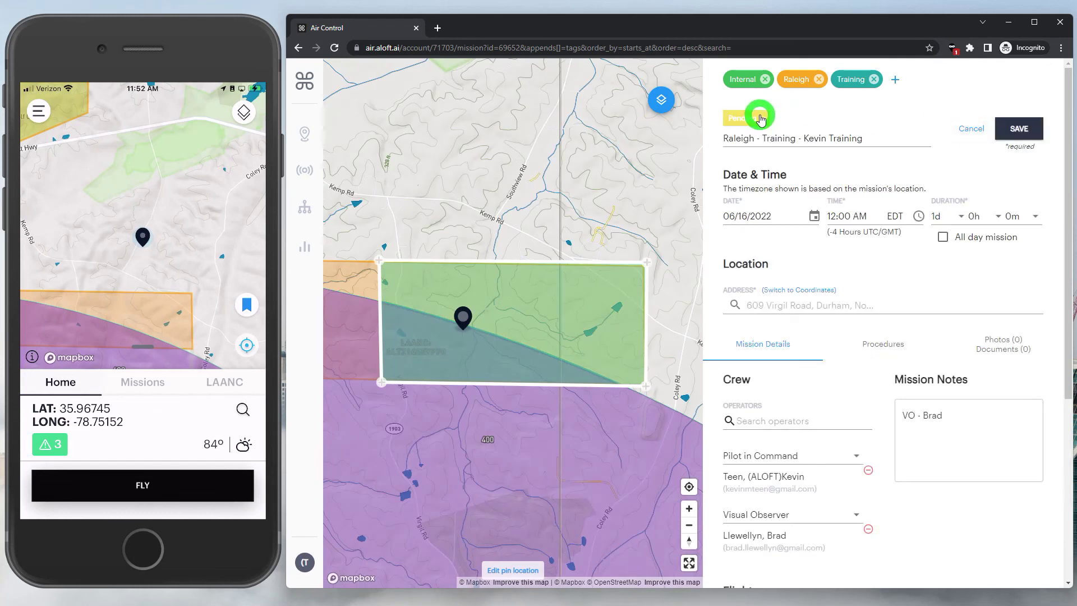
{"action": "left_click", "coordinate": [760, 119]}
{"action": "left_click", "coordinate": [757, 181]}
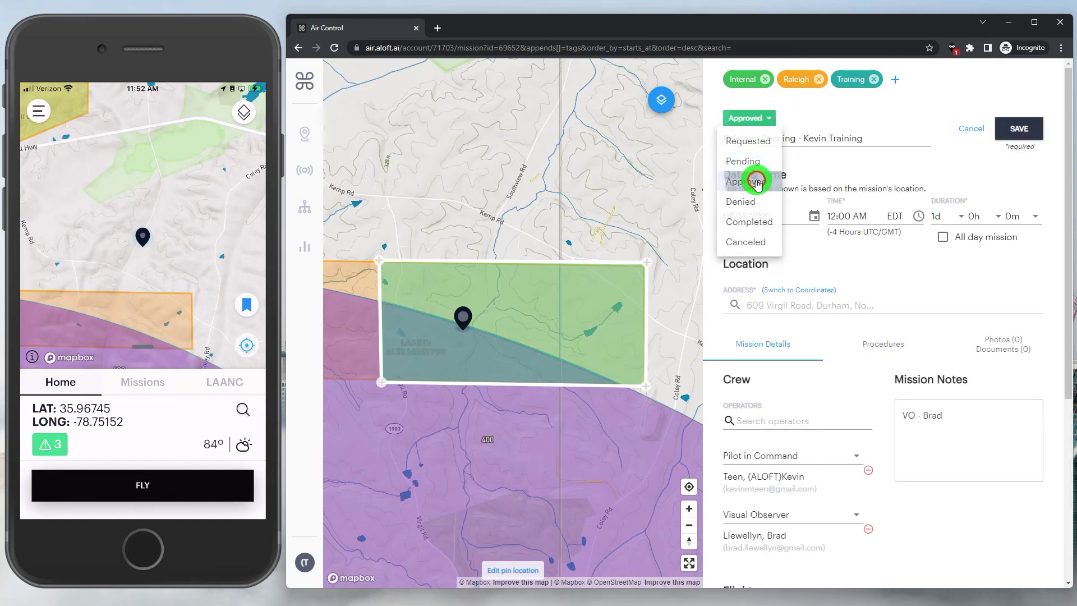
{"action": "left_click", "coordinate": [1008, 137]}
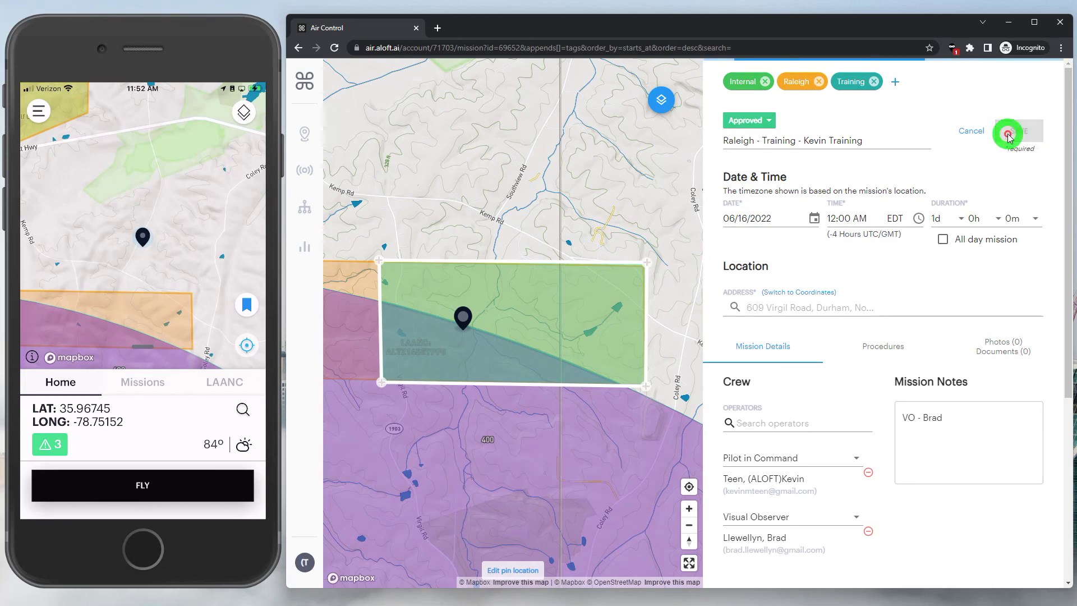